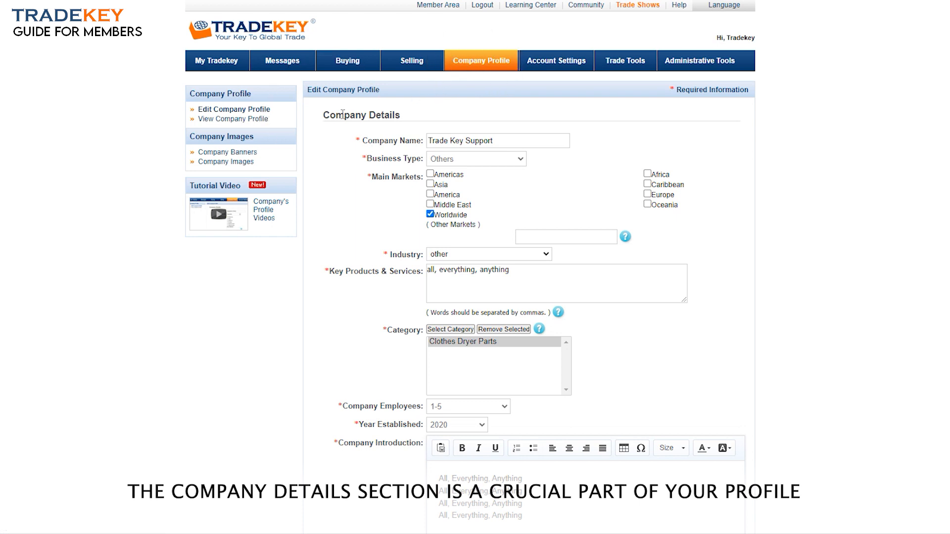
Replace the company name with 'Your Company Name'
drag(406, 119, 354, 115)
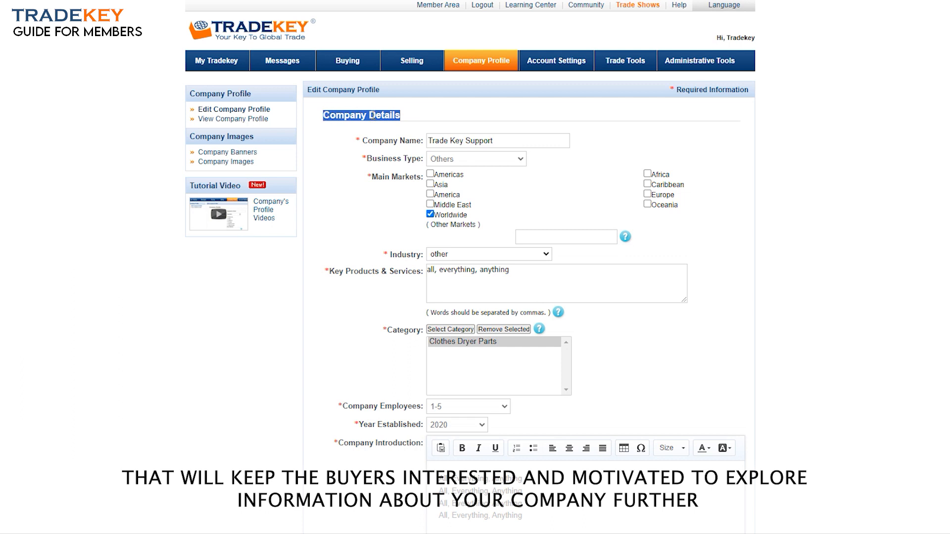
click(410, 119)
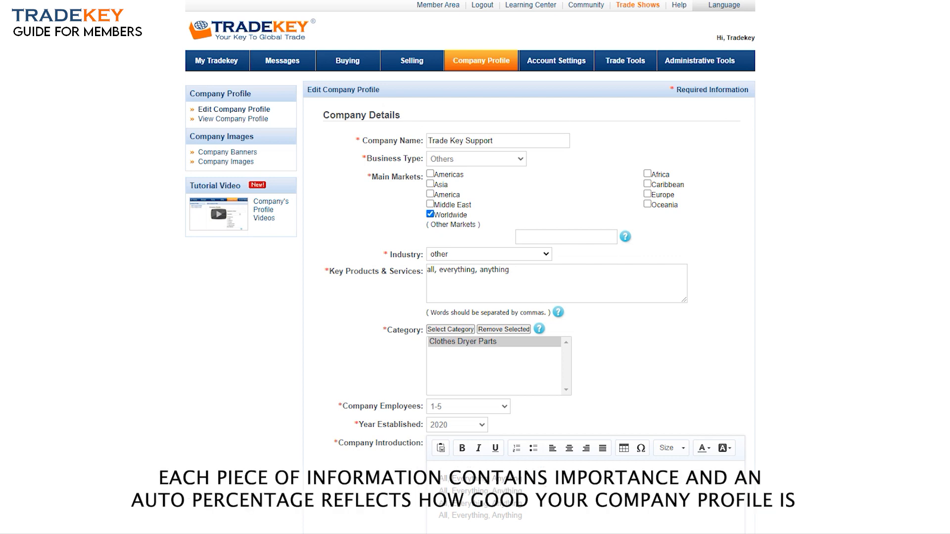
scroll(470, 267, down, 5)
scroll(587, 92, up, 5)
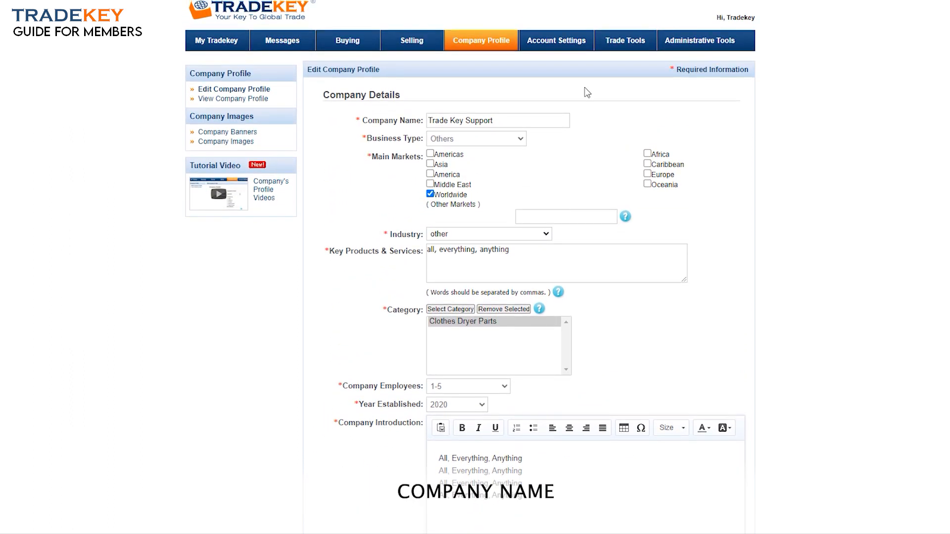
drag(498, 120, 421, 117)
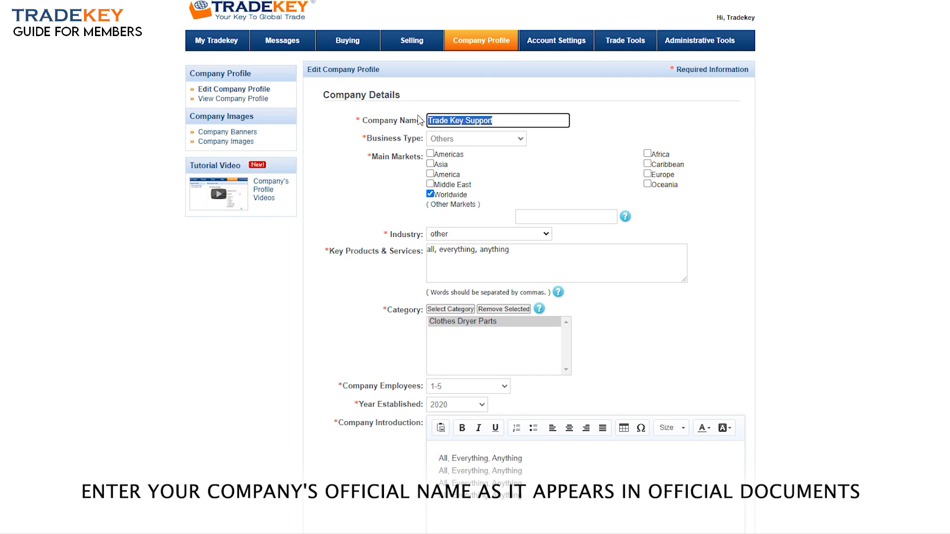
text(Your Company Name)
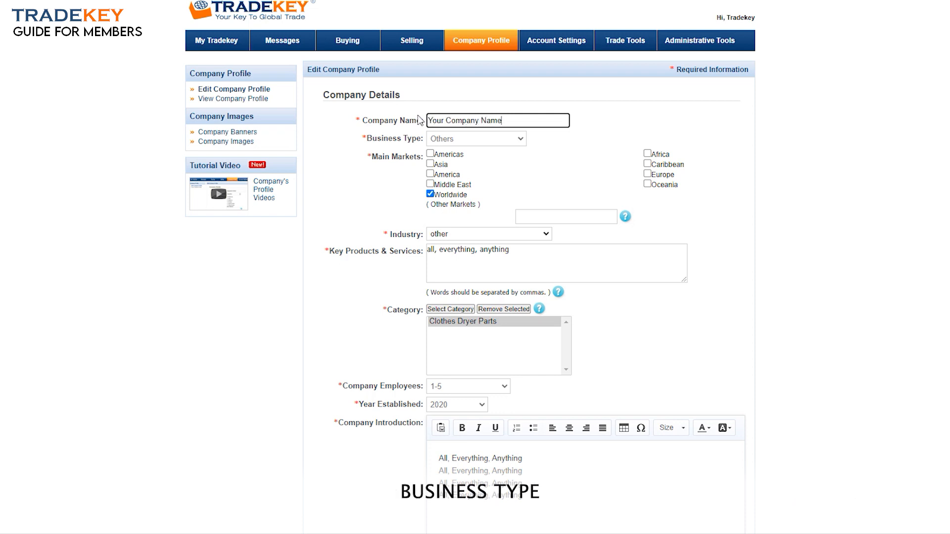
Set the business type to Agents and tick Americas and Middle East as main markets
click(471, 138)
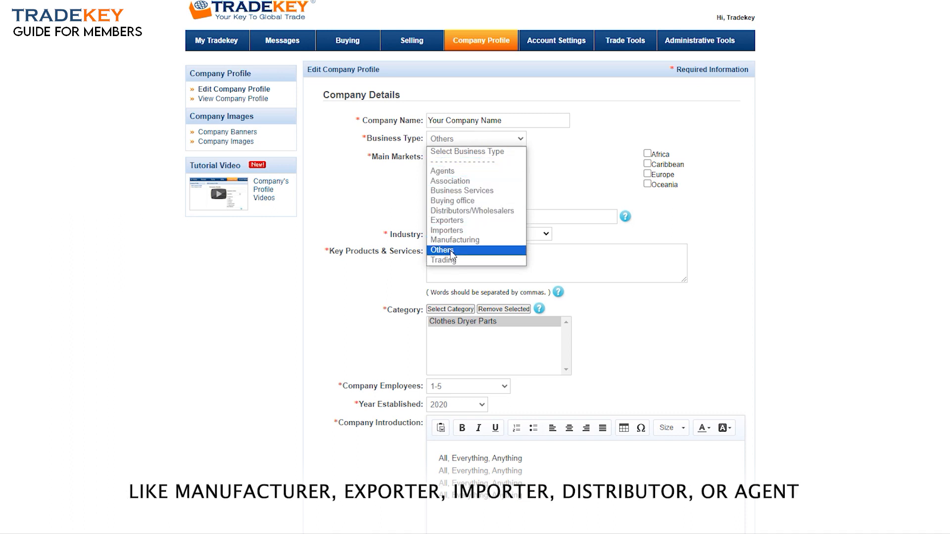
click(448, 174)
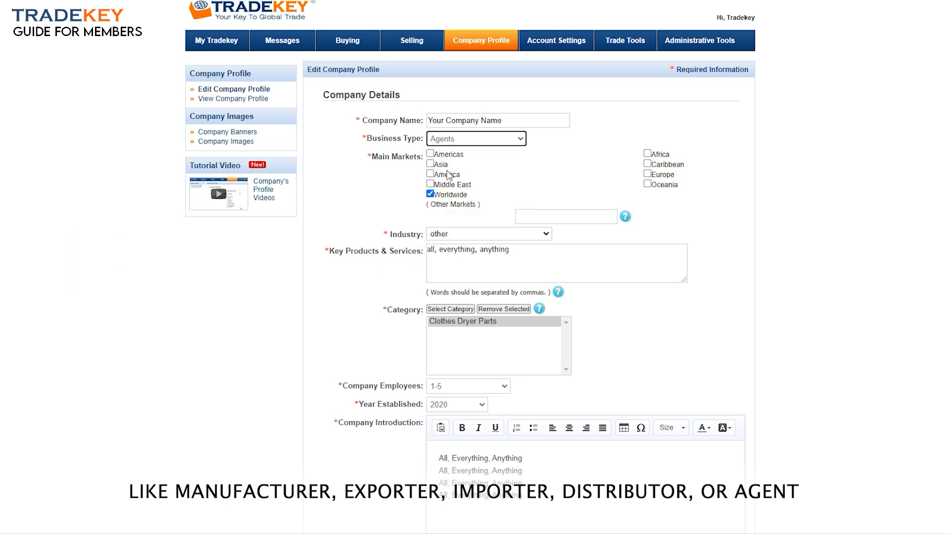
click(430, 154)
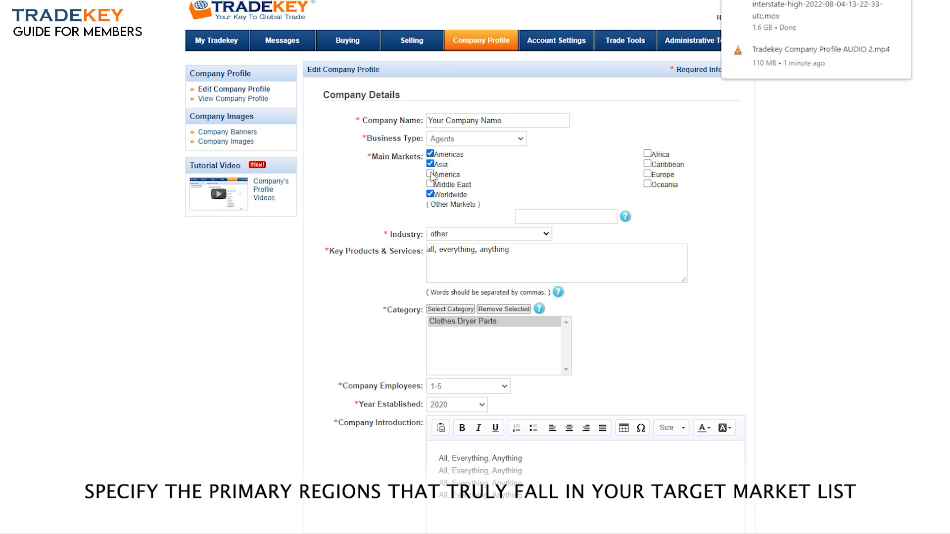
click(430, 174)
click(430, 173)
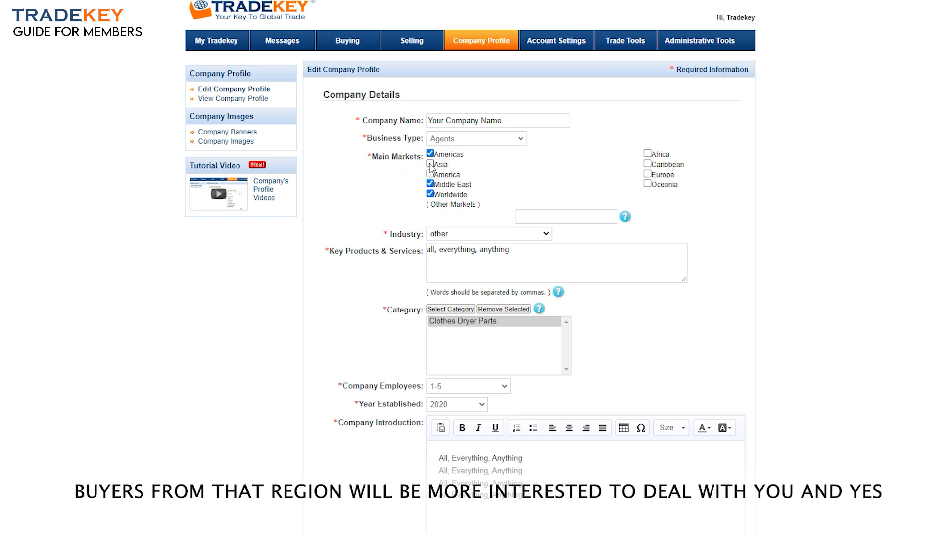
click(526, 214)
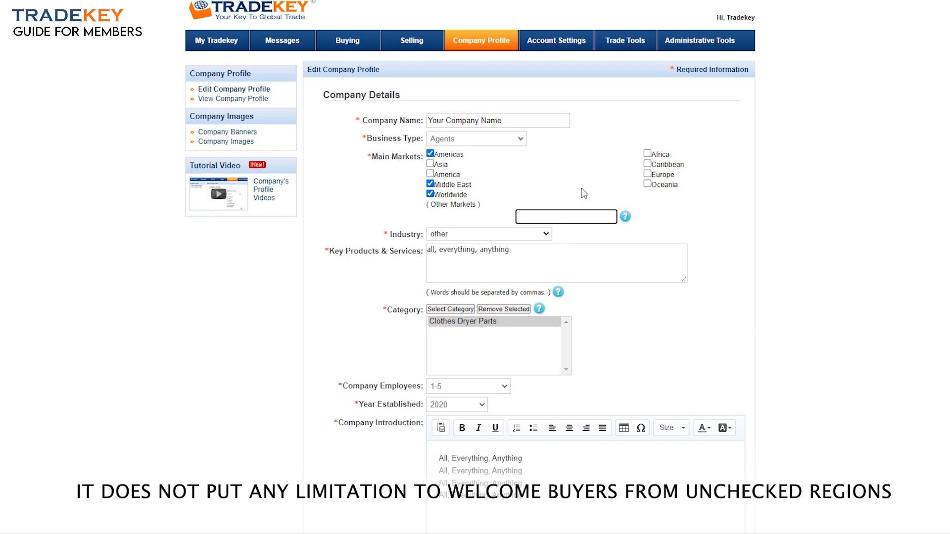
scroll(470, 267, down, 1)
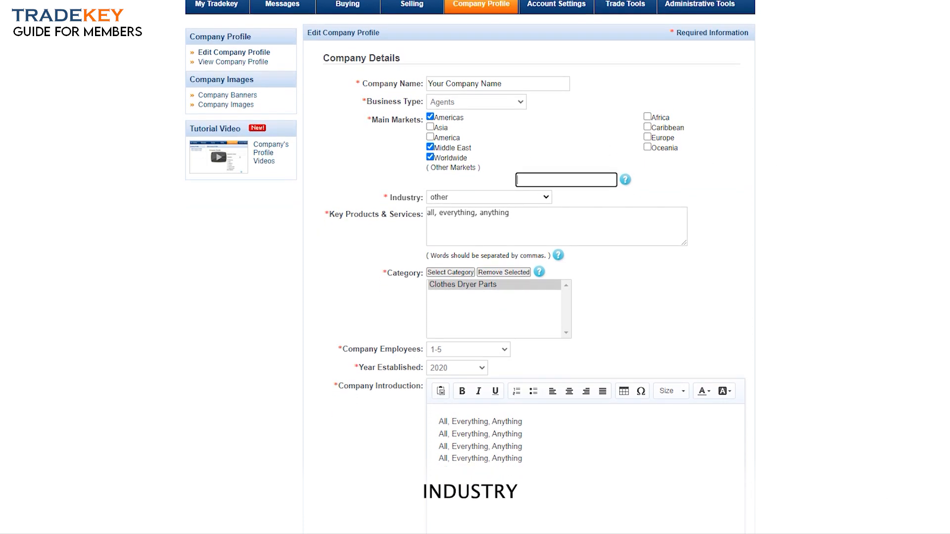
Choose Computer Hardware & Software as the industry
click(511, 193)
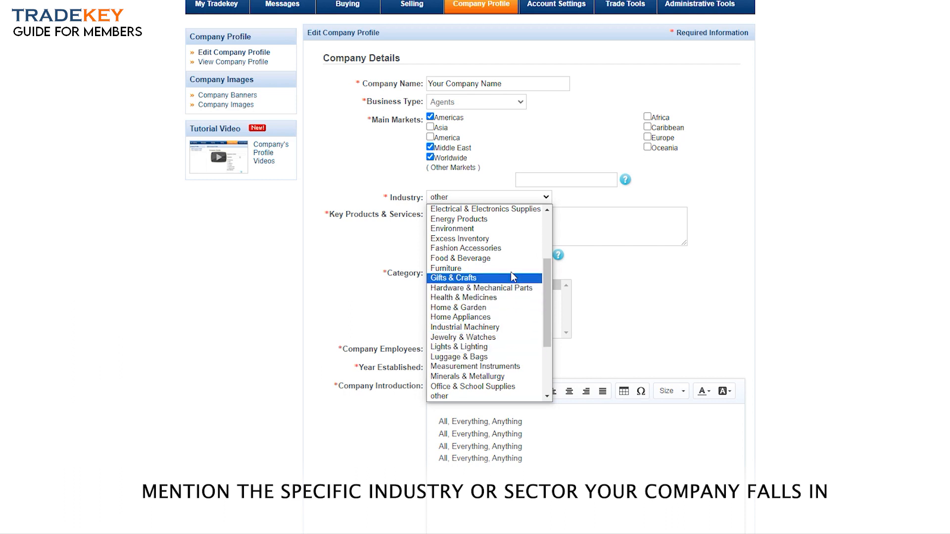
drag(547, 266, 545, 237)
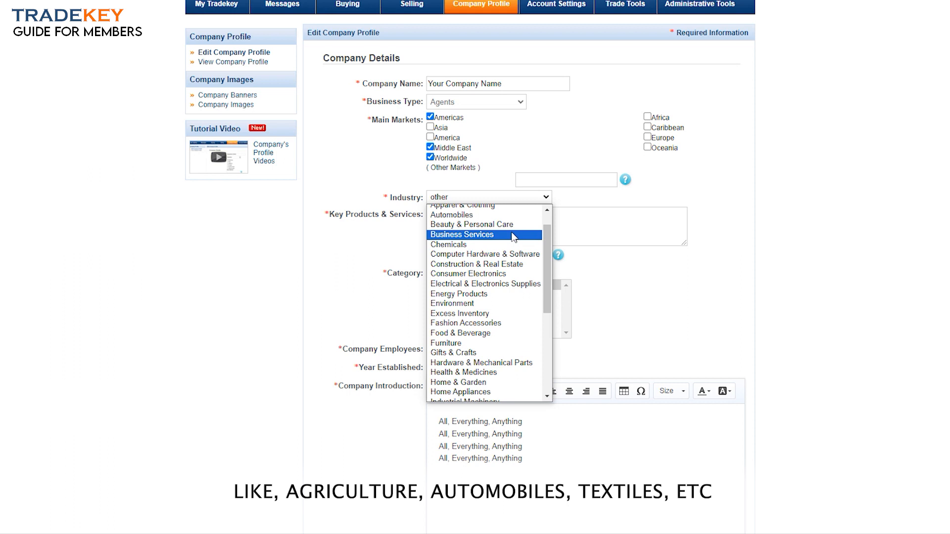
click(503, 253)
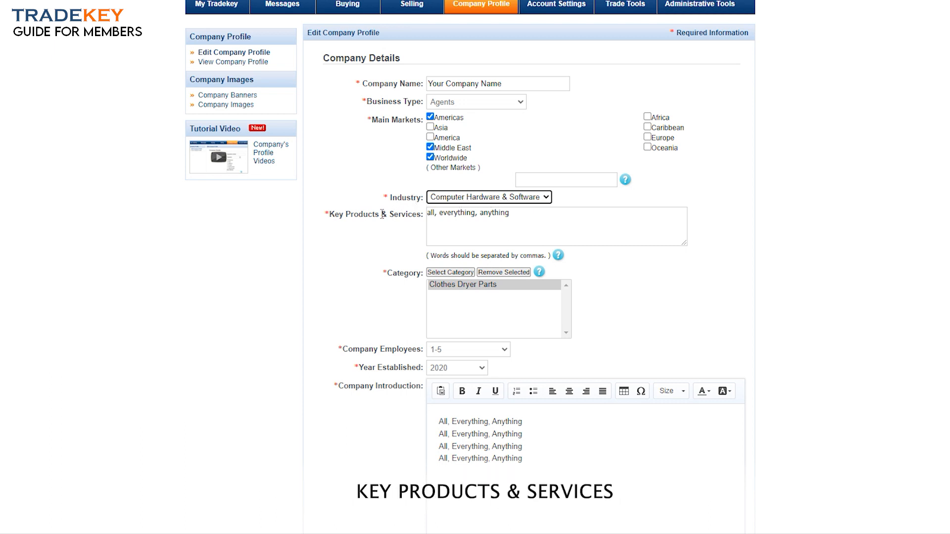
Replace the key products and services with 'Mouse, Keyboard, LCD'
drag(516, 212, 427, 213)
text(Mouse)
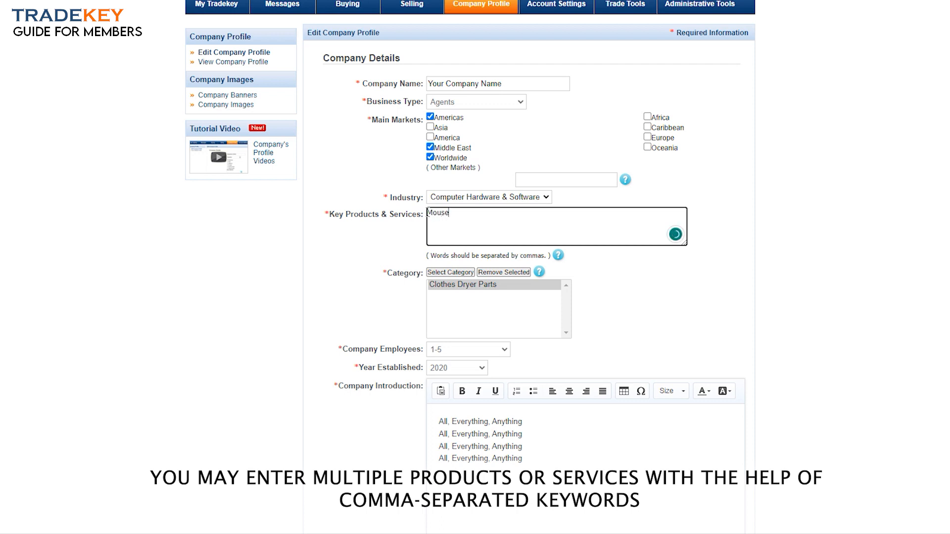
text(, Keybo)
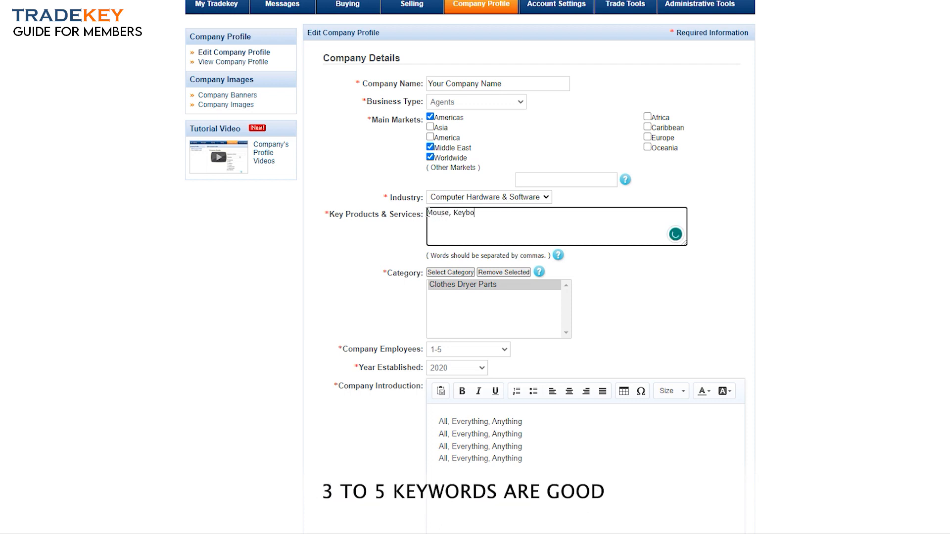
text(ard, LCD)
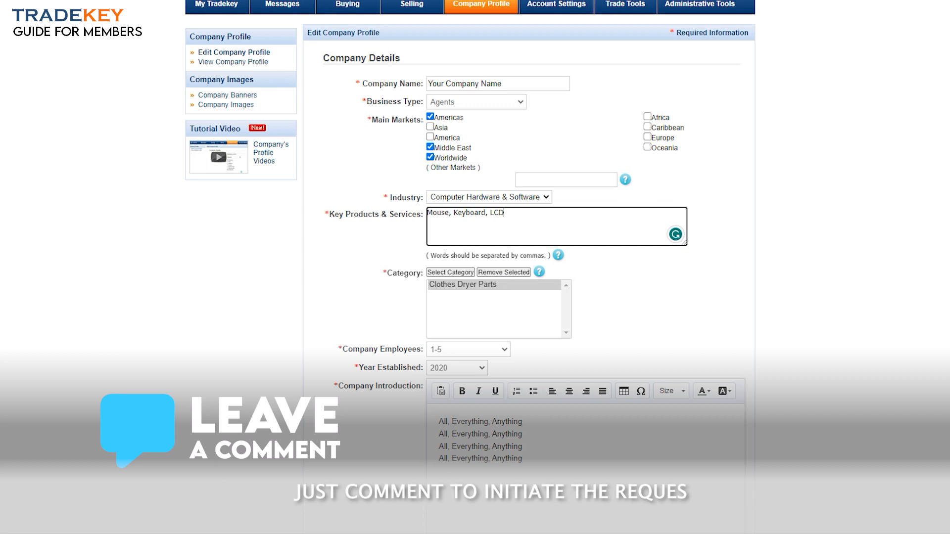
scroll(588, 207, down, 3)
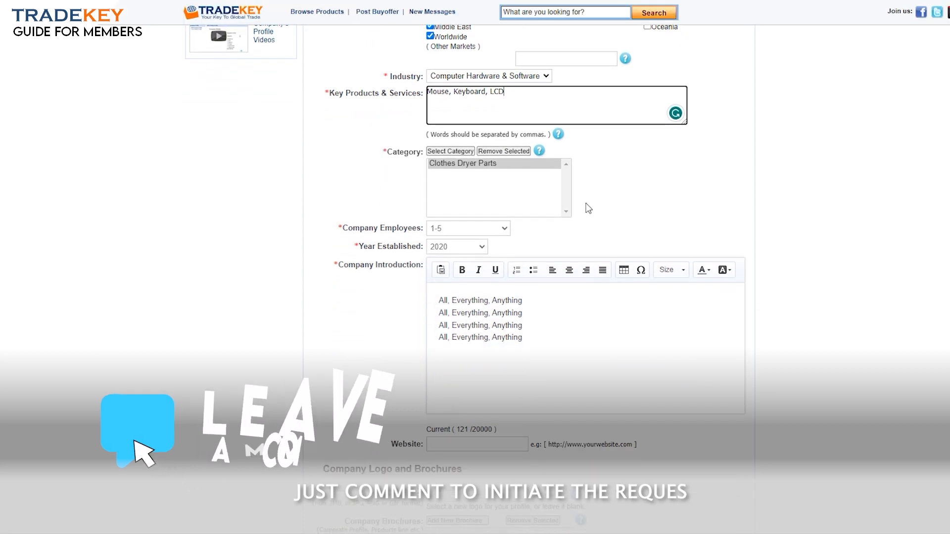
Search the category picker for mouse and keyboard, adding the Mouse and Keyboards categories
click(429, 154)
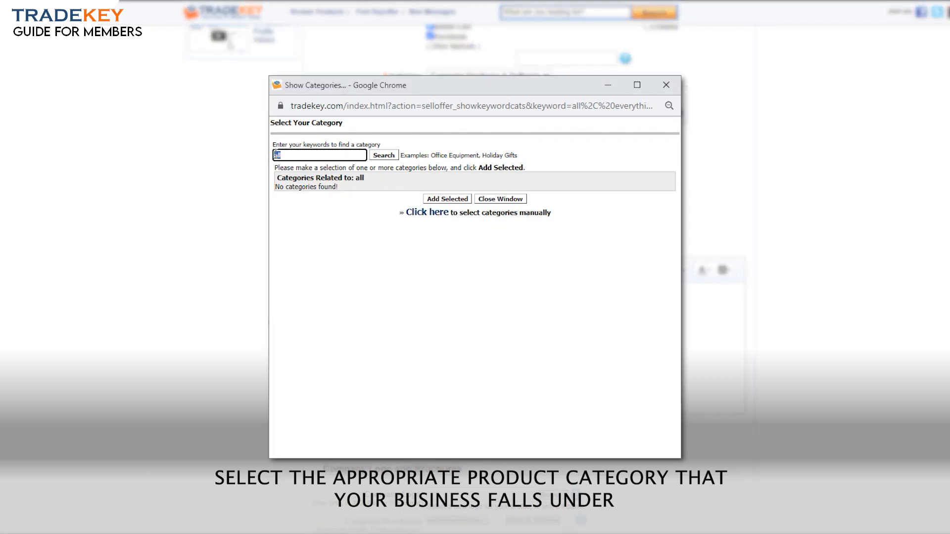
click(377, 156)
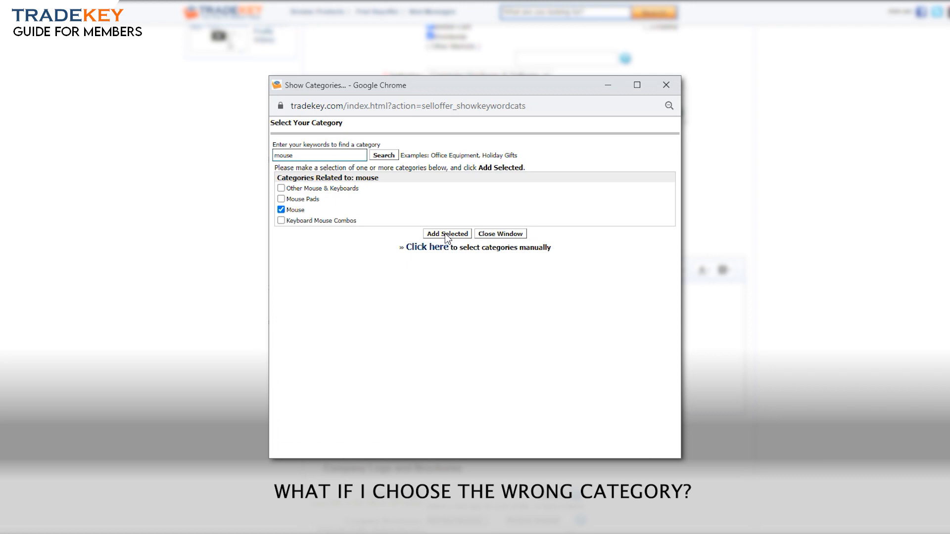
click(447, 234)
double_click(276, 155)
text(keyboard)
click(382, 156)
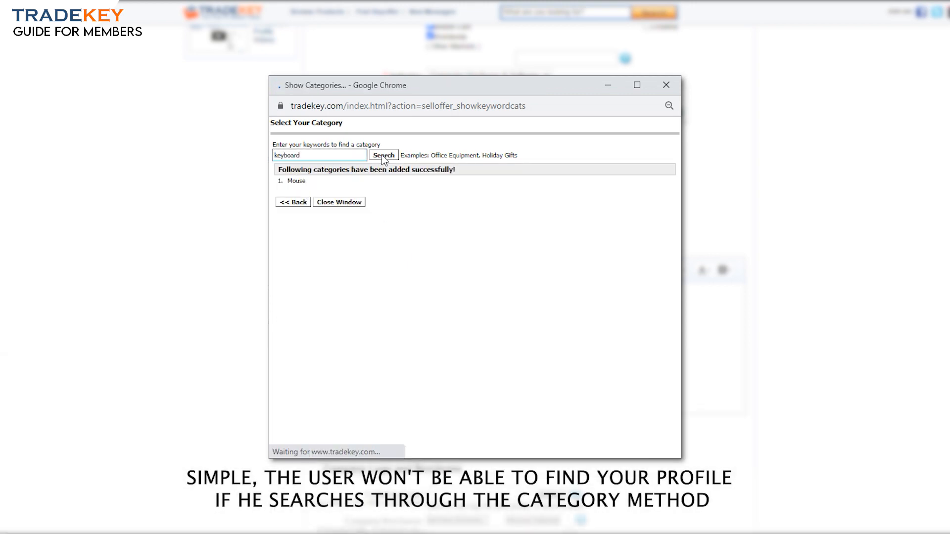
click(441, 223)
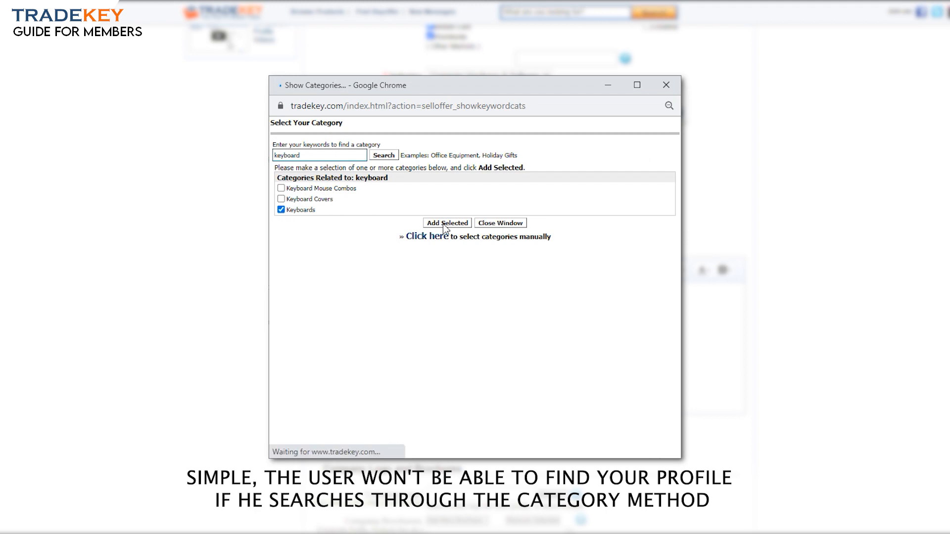
Browse to Computer Hardware & Software › Computer Parts and tick Other Computer Parts
click(298, 203)
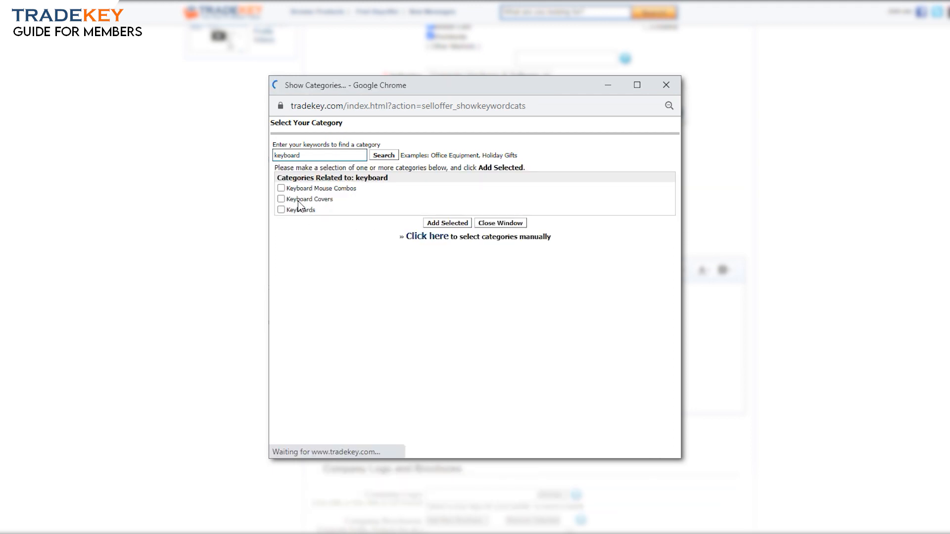
click(428, 238)
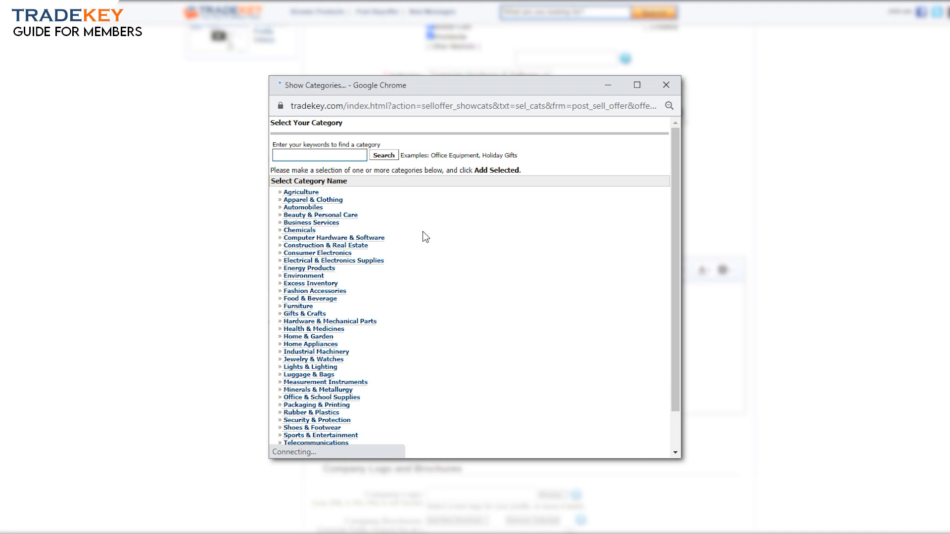
click(308, 239)
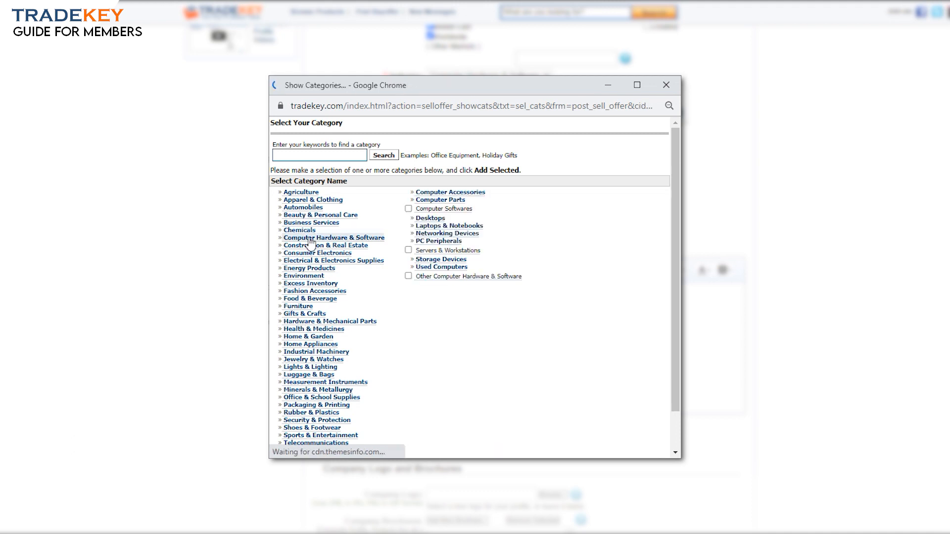
click(428, 201)
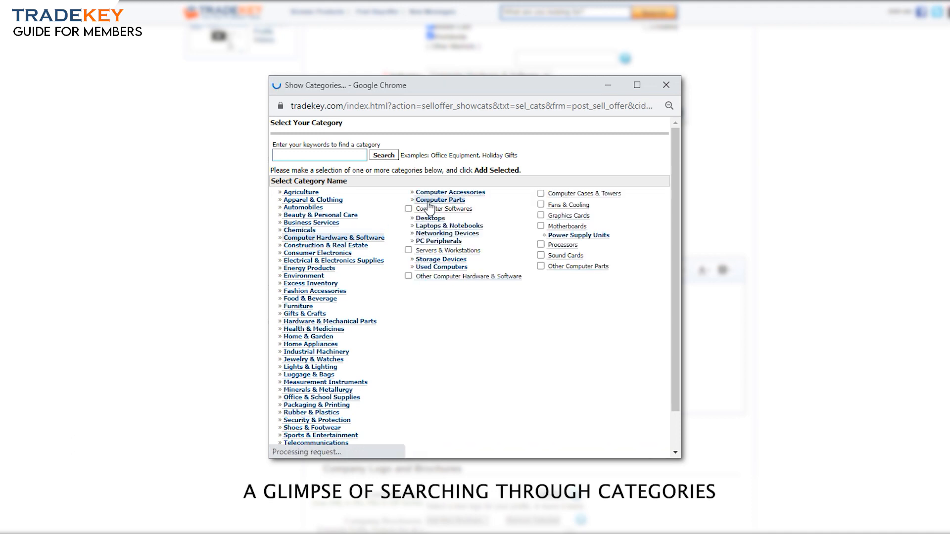
click(446, 194)
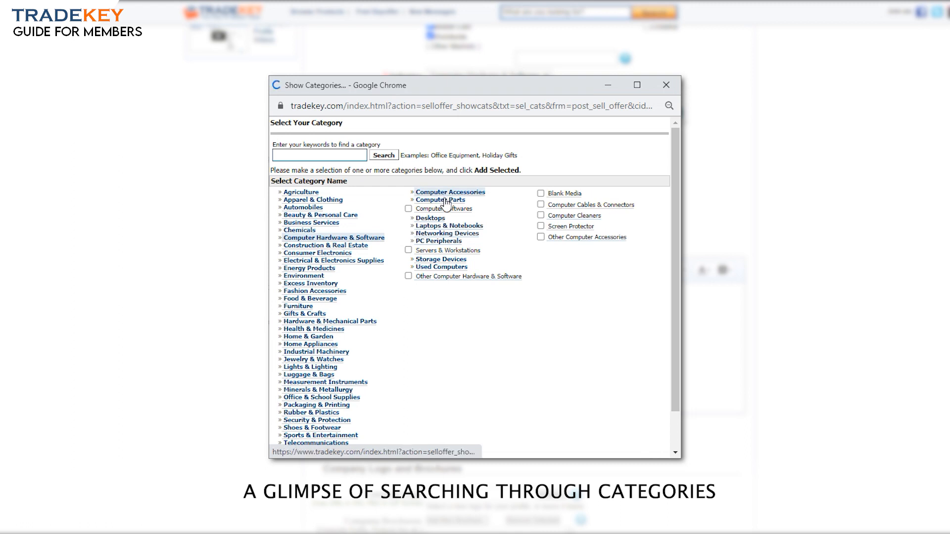
click(445, 200)
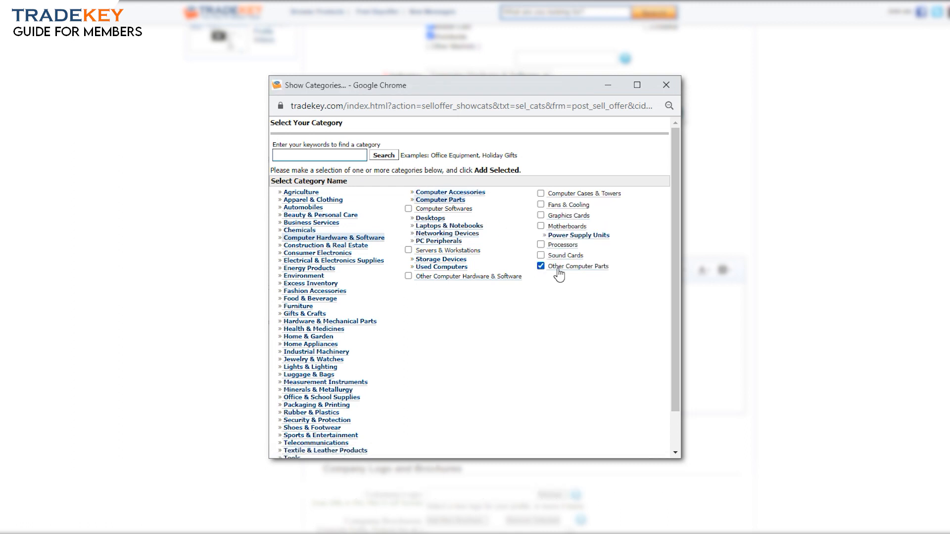
scroll(673, 250, down, 1)
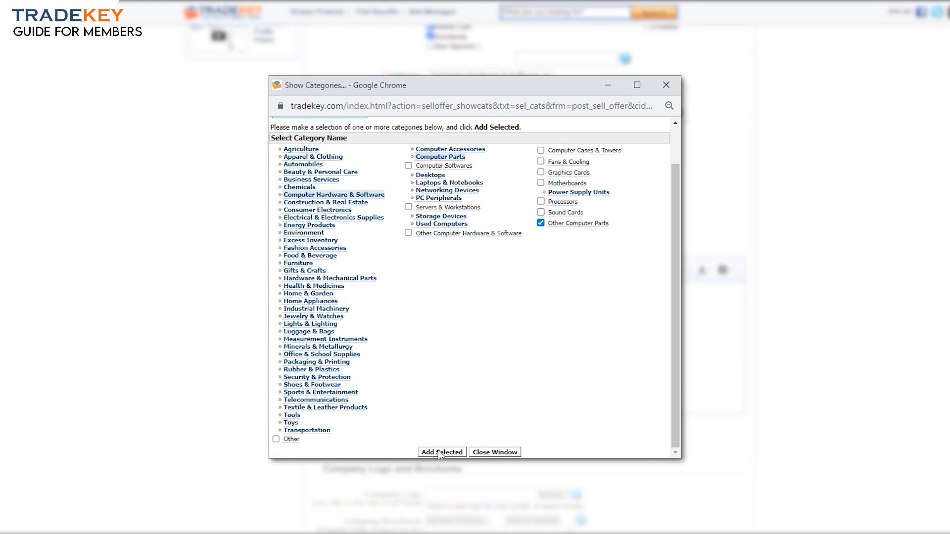
Add Other Computer Parts, then set company employees to 51-100 and year established to 2006
click(339, 204)
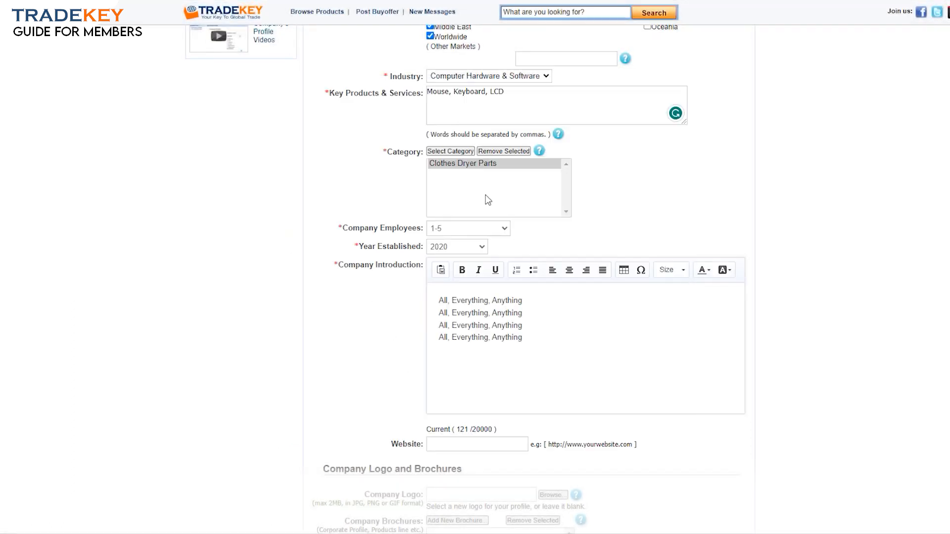
click(455, 228)
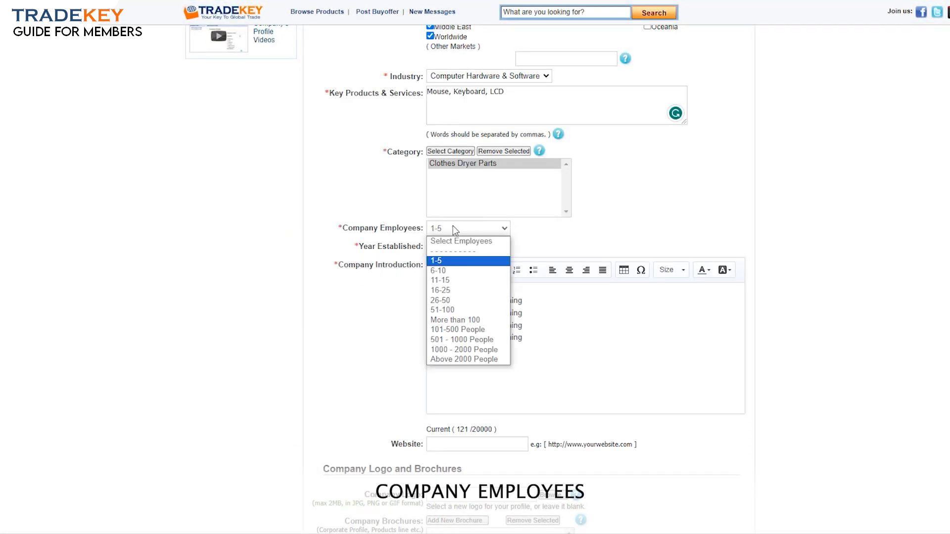
click(448, 310)
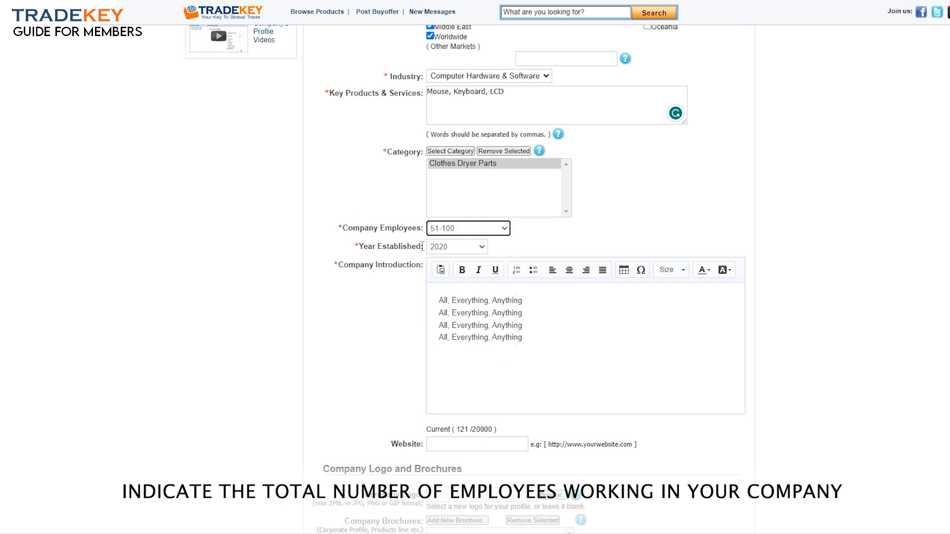
click(466, 248)
click(455, 312)
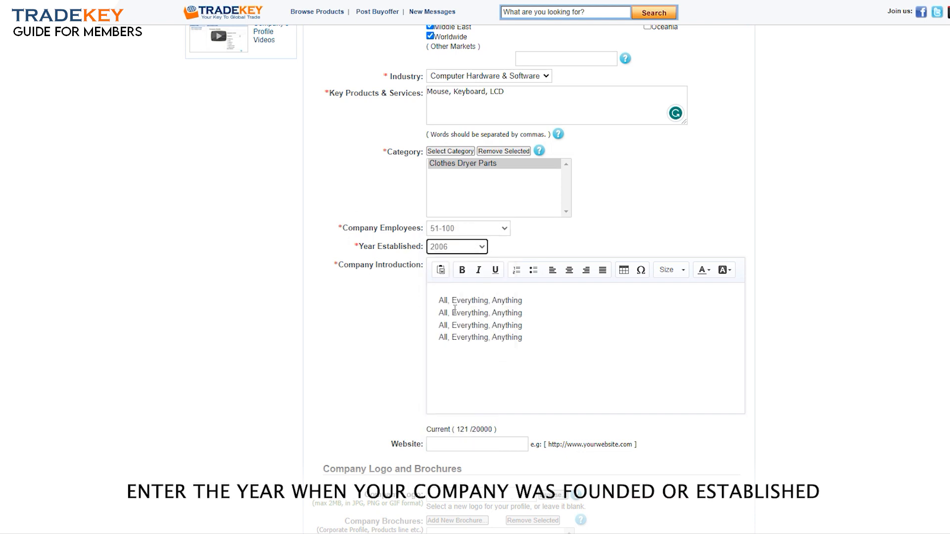
scroll(585, 277, down, 2)
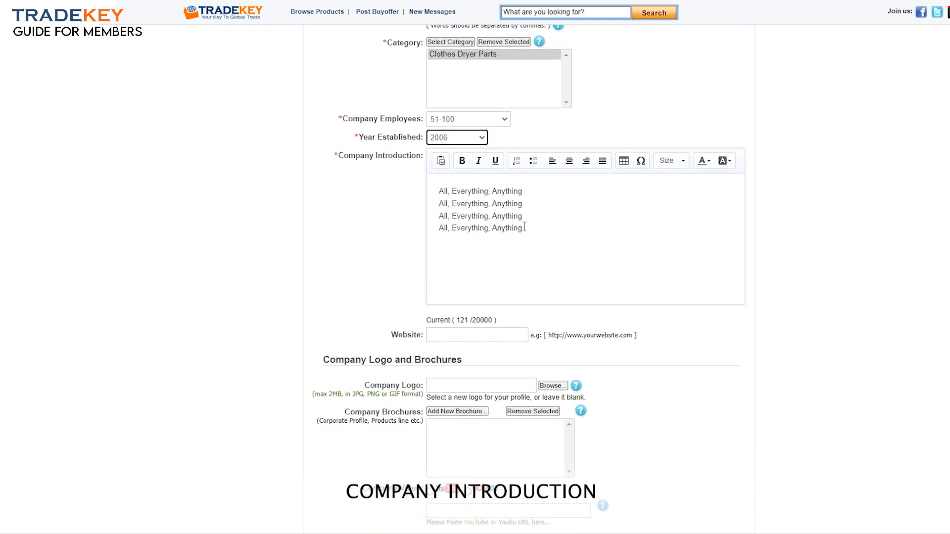
Replace the placeholder introduction with a three-paragraph description beginning 'Incorporated in 2002'
drag(438, 190, 527, 229)
key(BackSpace)
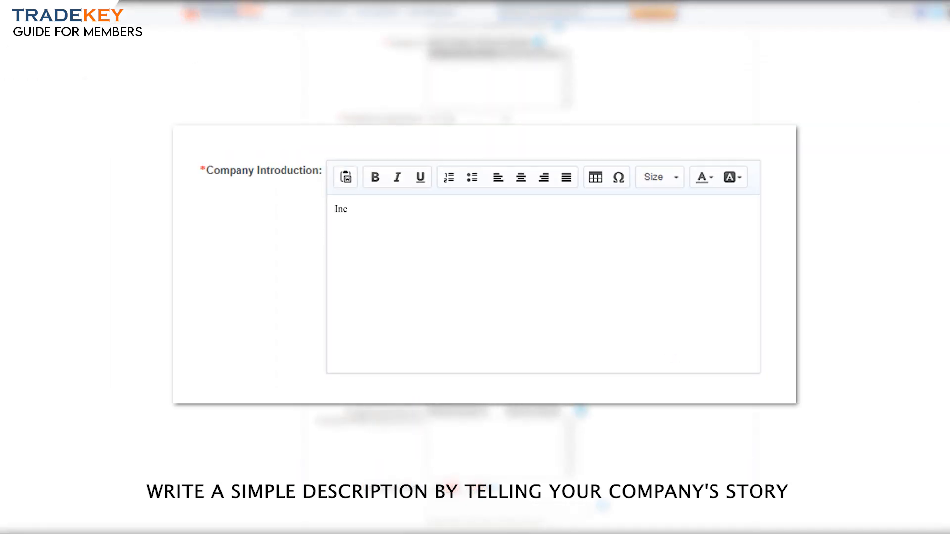
text(Incorporated in 2002, our company began its journey as a provider of high-quality computer hardware, specializing in man)
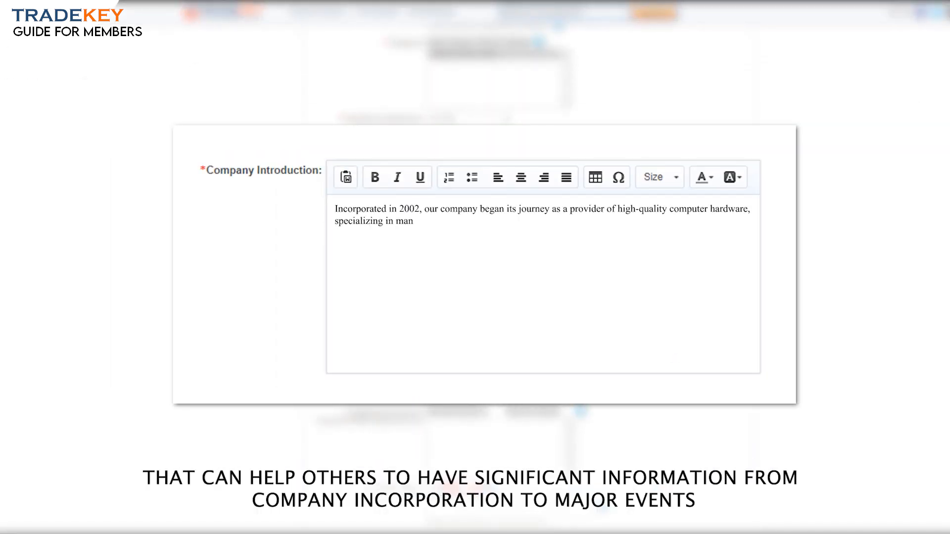
text(ufacturing and distributing products like mice, keyboards, and LCD screens.)
key(Return)
text(Over the years, we have grown exponentiall)
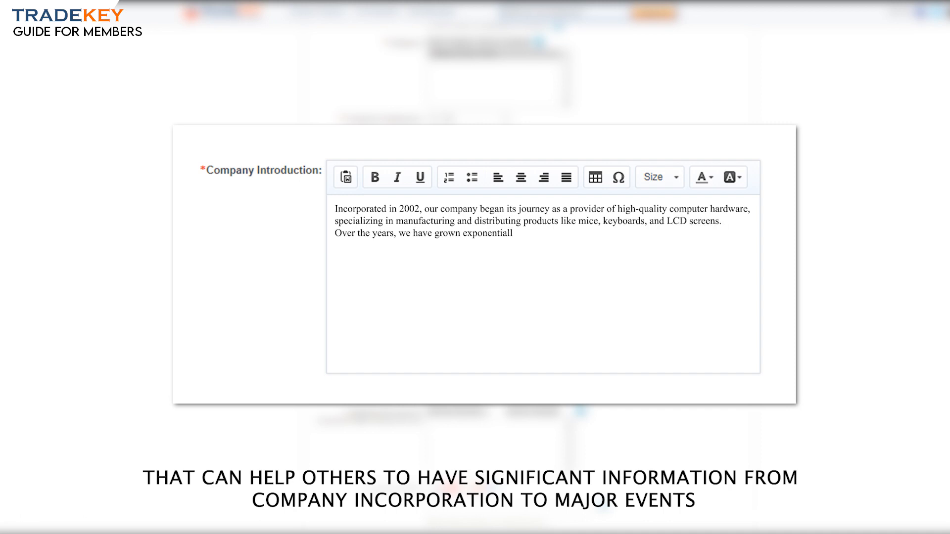
text(y, carving a niche for ourselves in the technology industry.)
key(Return)
text(With a commitment to innovation and customer satisfaction,)
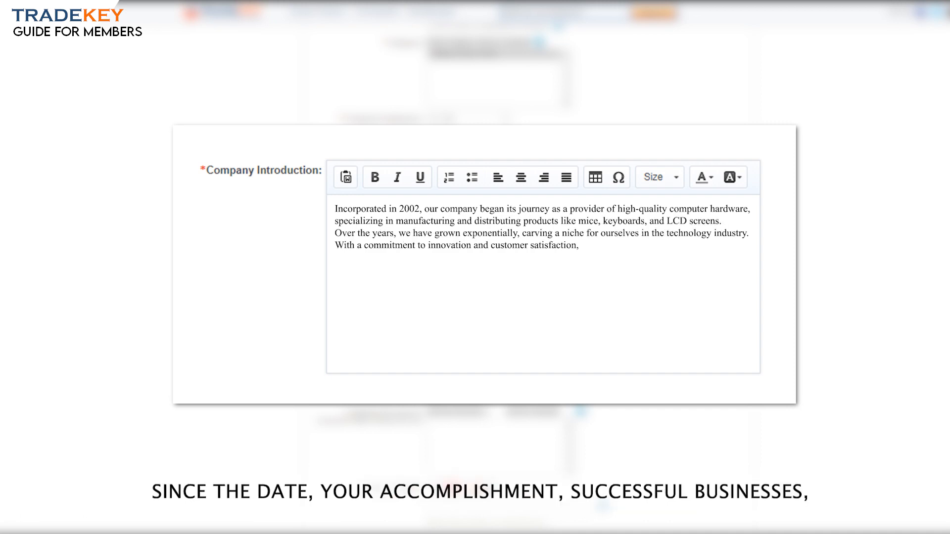
text( we have achieved significant milestones, introducing cutting-edge products and expanding our market reach. Our major e)
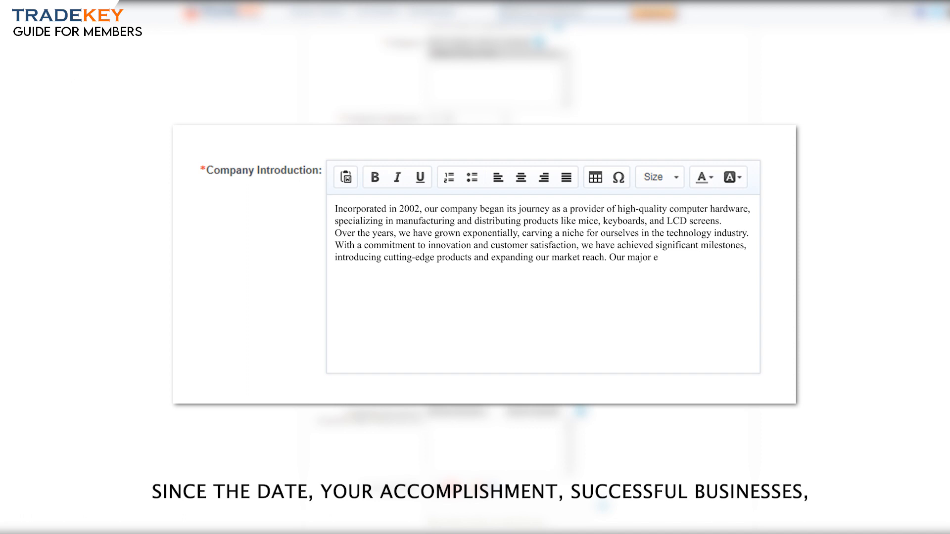
text(vents have included product launches, strategic partnerships, and industry recognitions. Throughout our journey, we have)
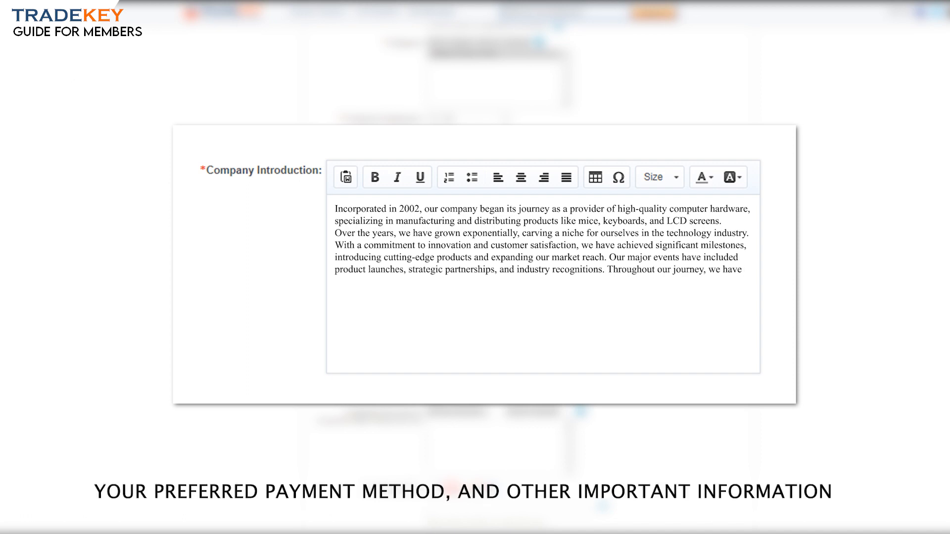
text( prioritized customer convenience and trust, leading us to offer a preferred payment method that ensures a seamless and secure transaction experience for our valued clients. As we continue to evolve and meet the ever-changing demands of the market, we remain steadfa)
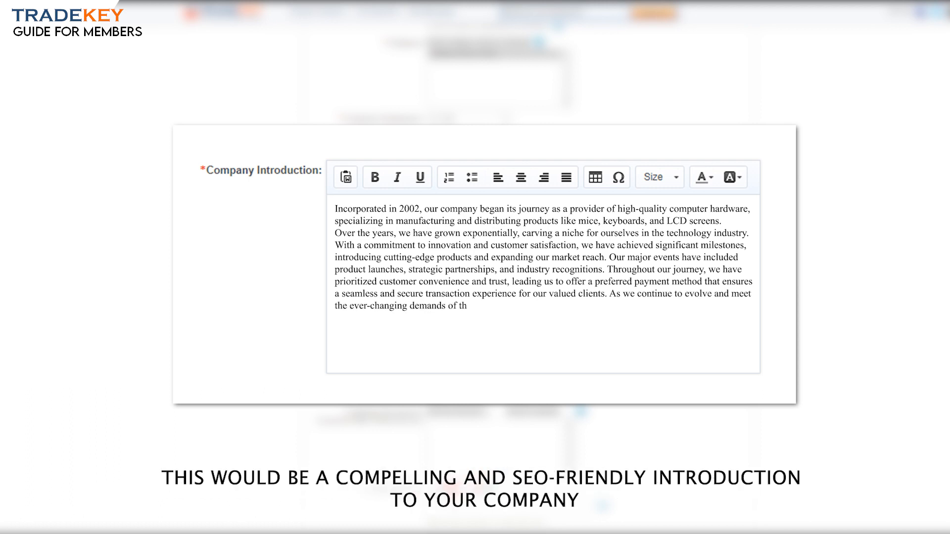
text(st in our mission to provide top-notch computer hardware solutions to empower individuals and businesses worldwide.)
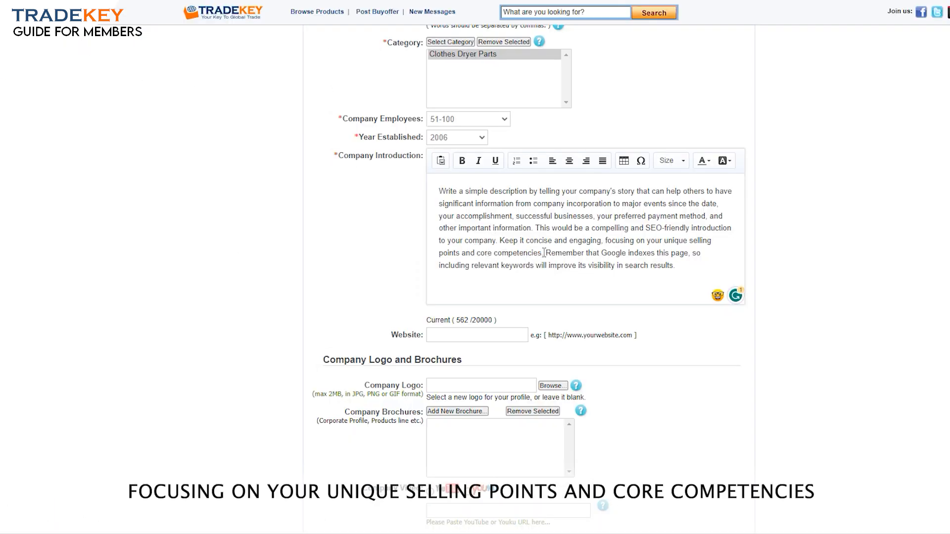
drag(547, 254, 646, 254)
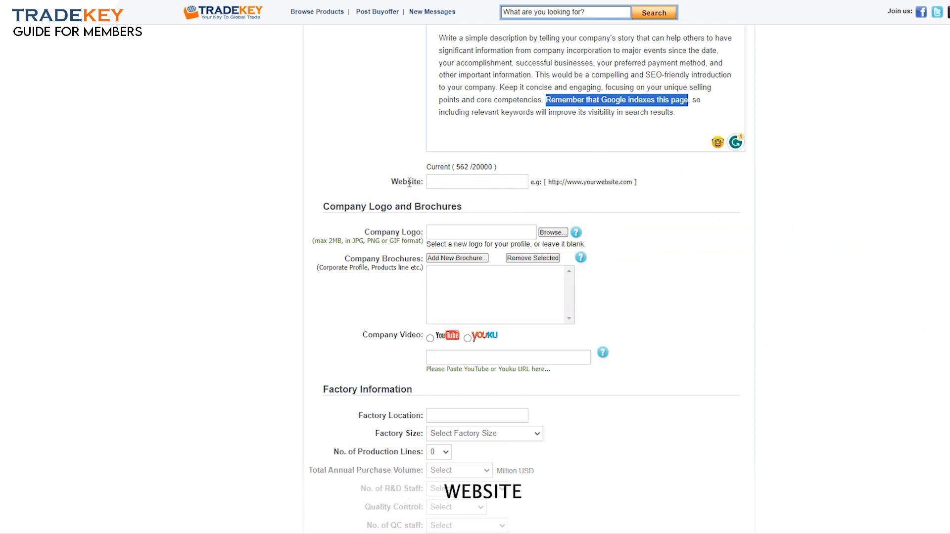
click(460, 182)
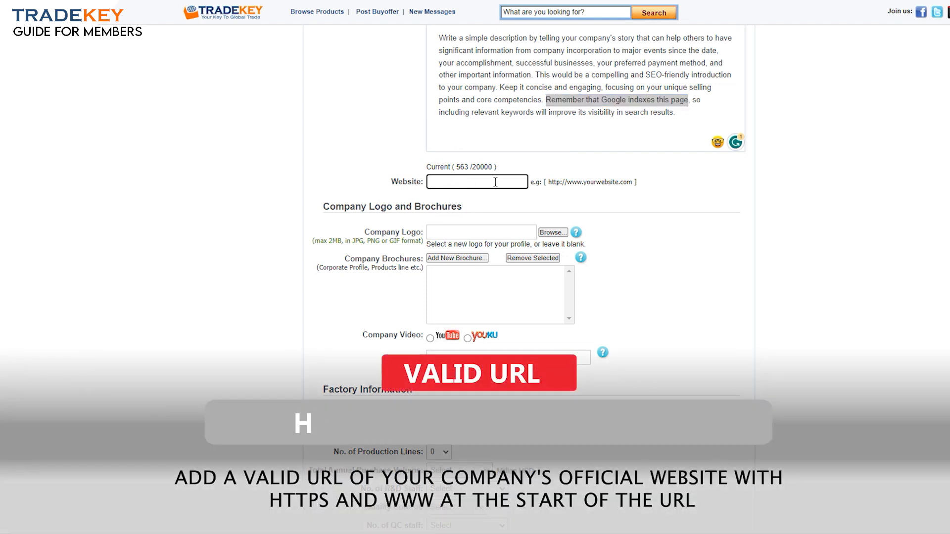
drag(548, 182, 631, 182)
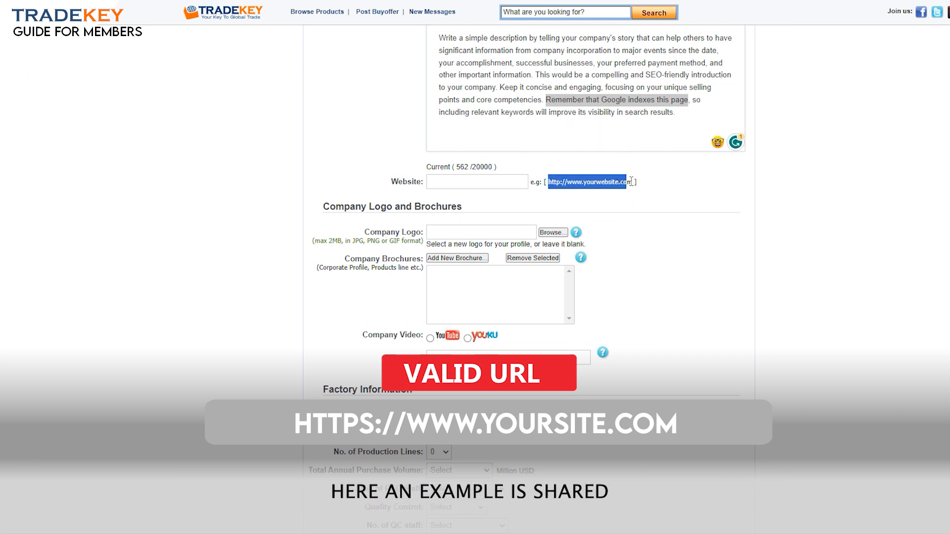
click(470, 181)
text(http://www.yourwebsite.com)
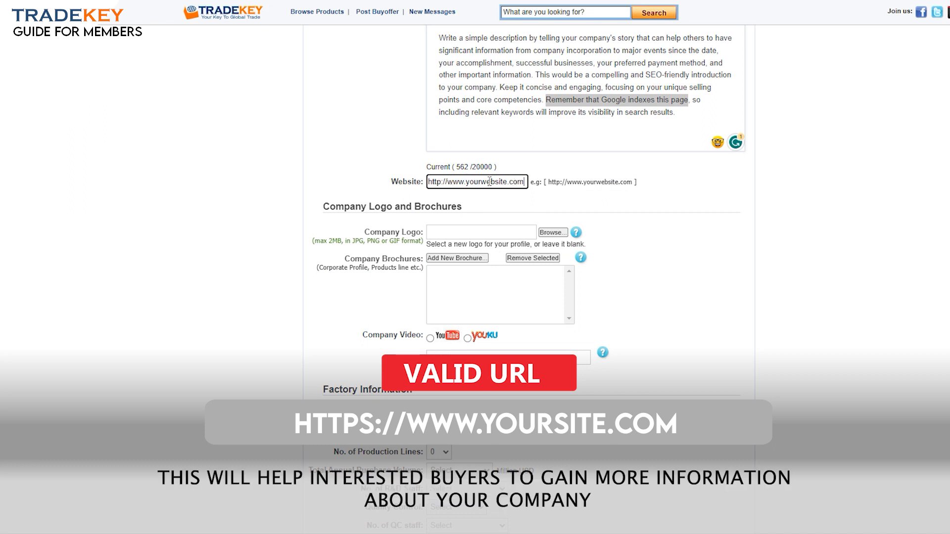
drag(548, 181, 595, 182)
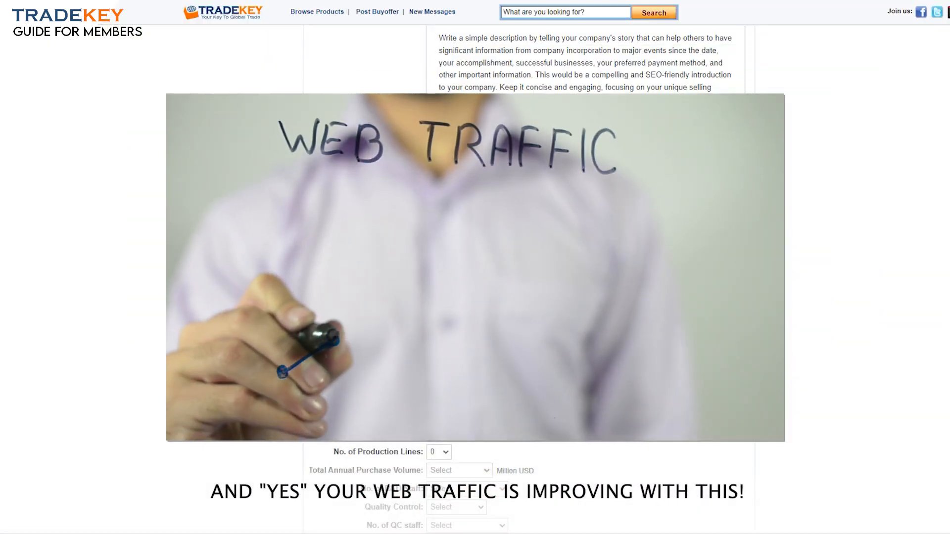
scroll(529, 279, down, 2)
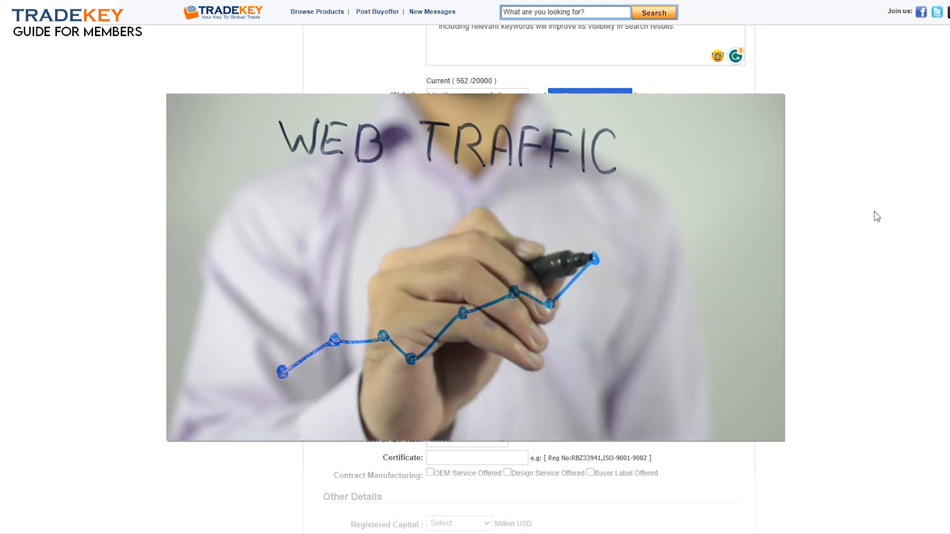
scroll(874, 212, down, 4)
scroll(640, 356, down, 2)
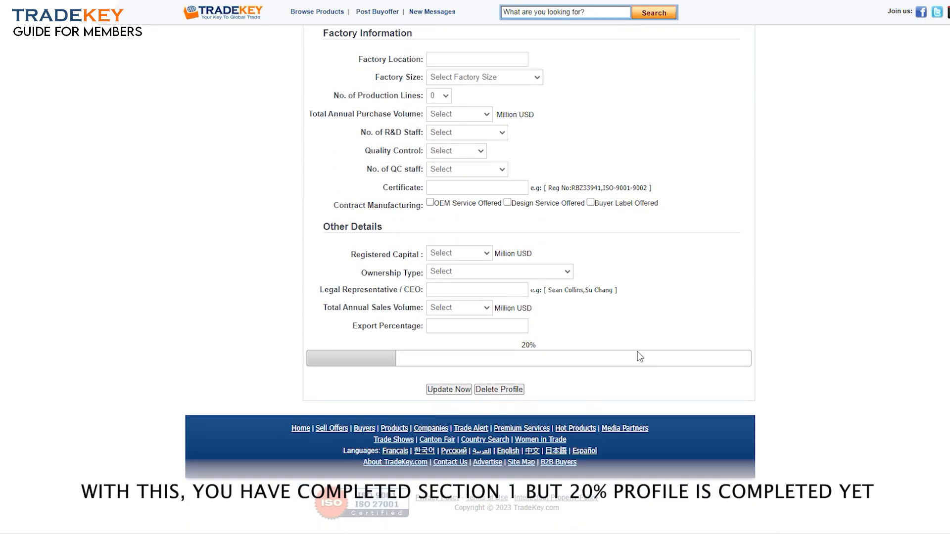
double_click(526, 345)
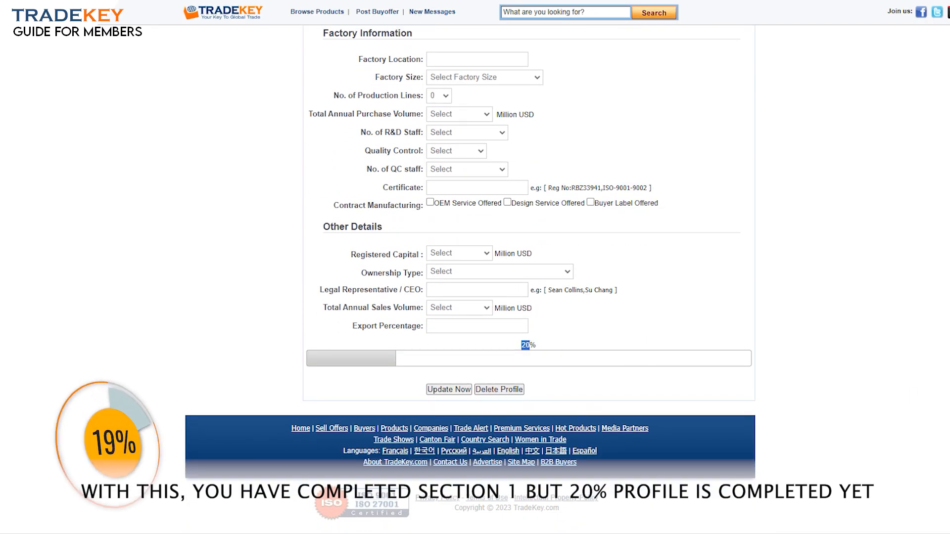
scroll(551, 350, up, 4)
scroll(487, 229, up, 4)
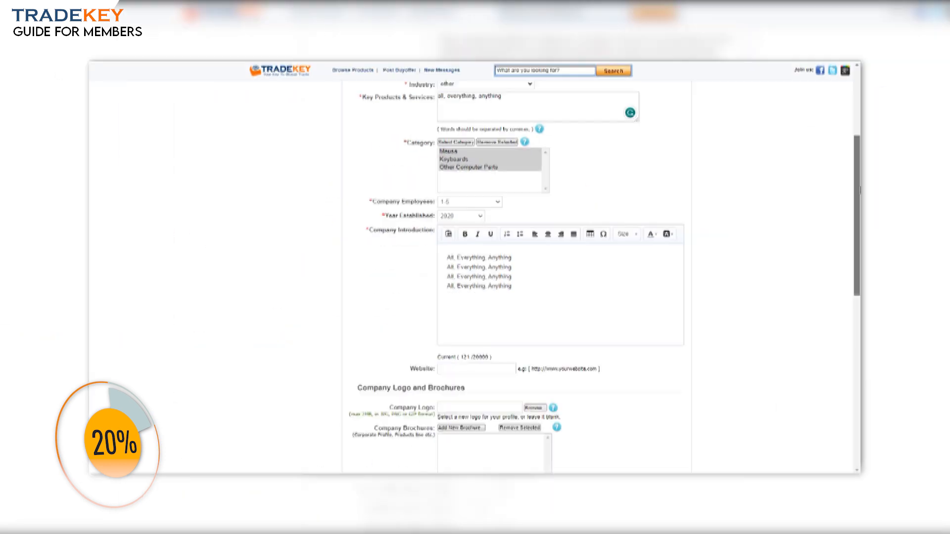
scroll(778, 309, down, 10)
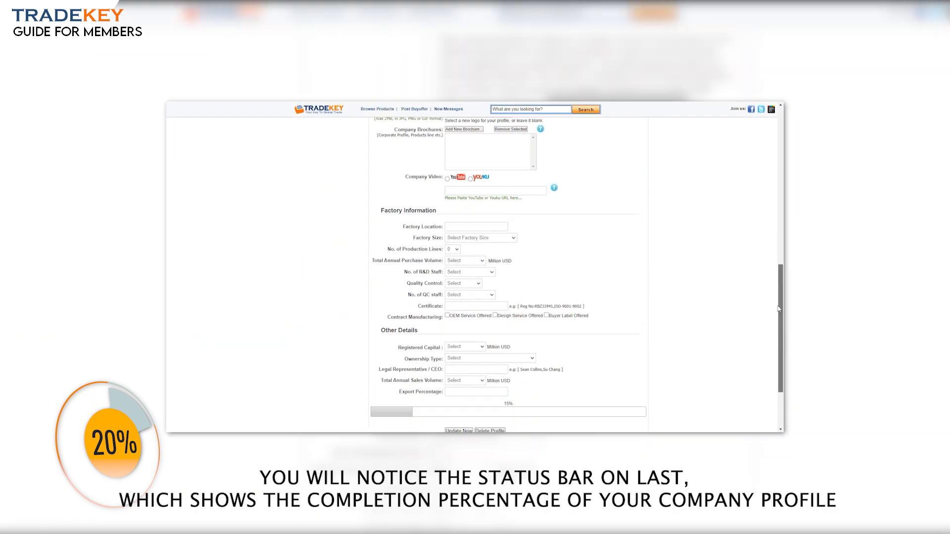
scroll(778, 308, down, 2)
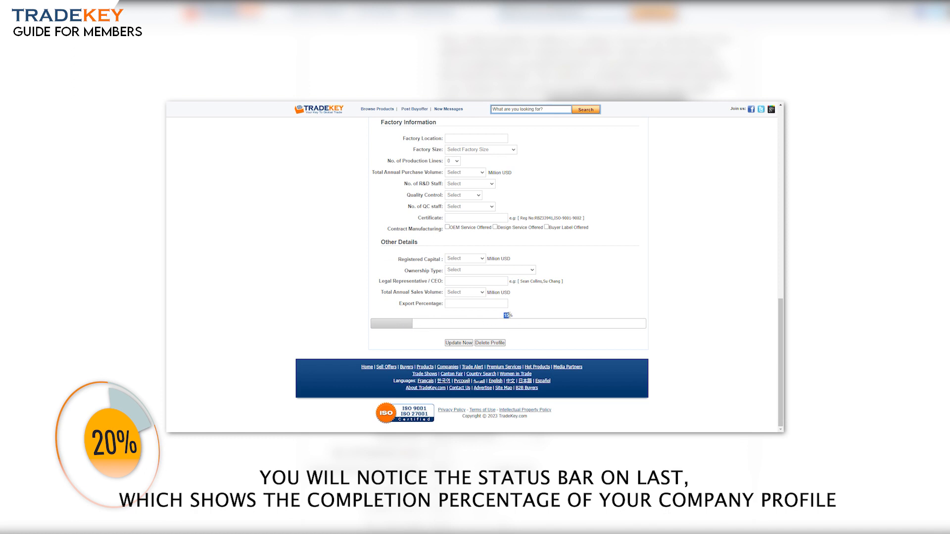
click(520, 326)
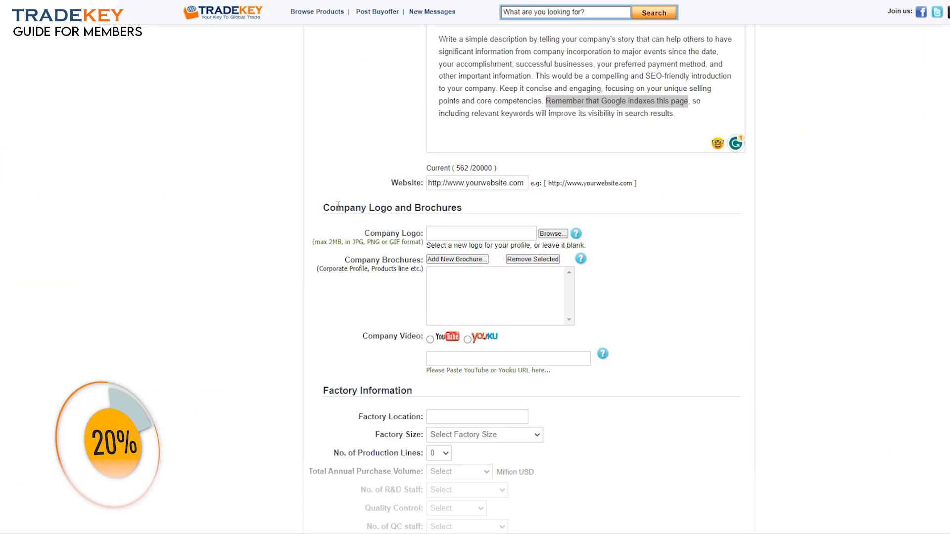
drag(325, 207, 453, 208)
click(473, 213)
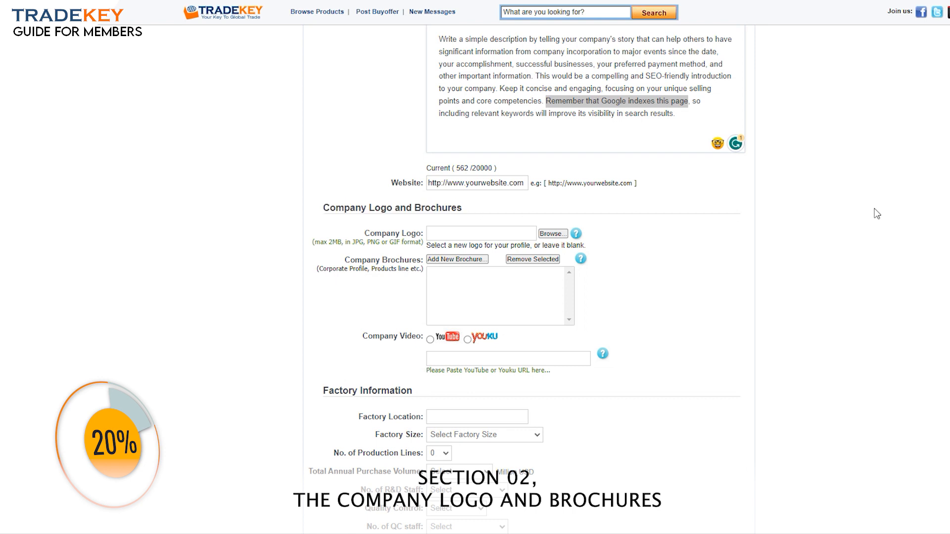
Upload the LOGO image from the Desktop as the company logo
scroll(452, 125, down, 2)
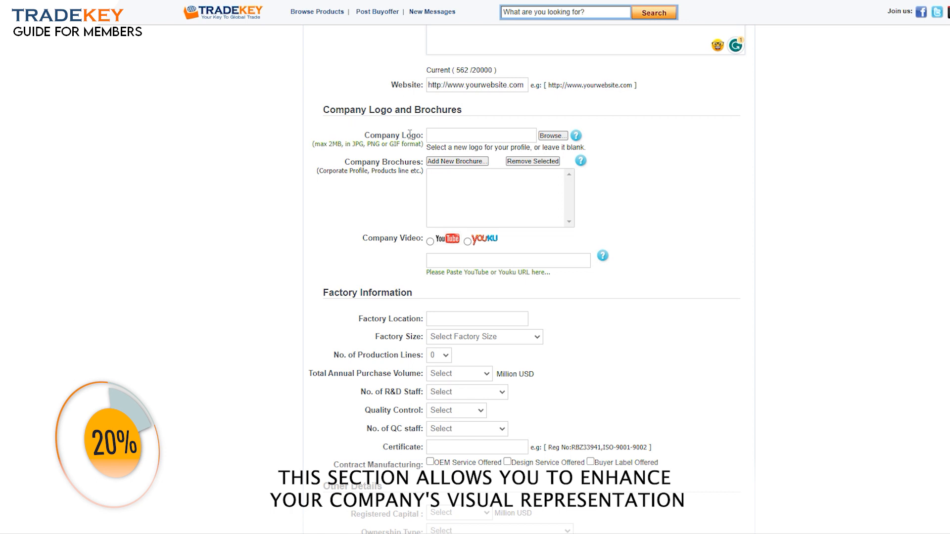
click(551, 136)
click(191, 67)
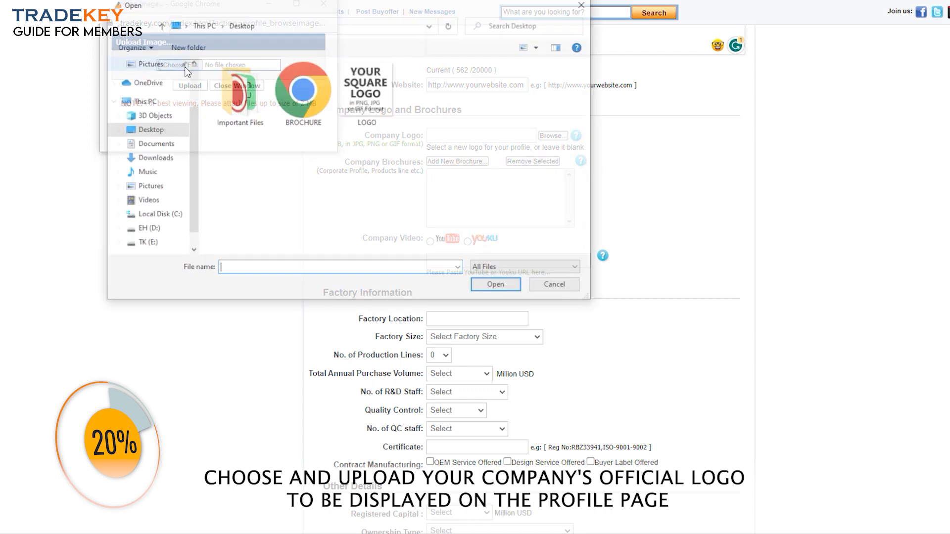
click(367, 88)
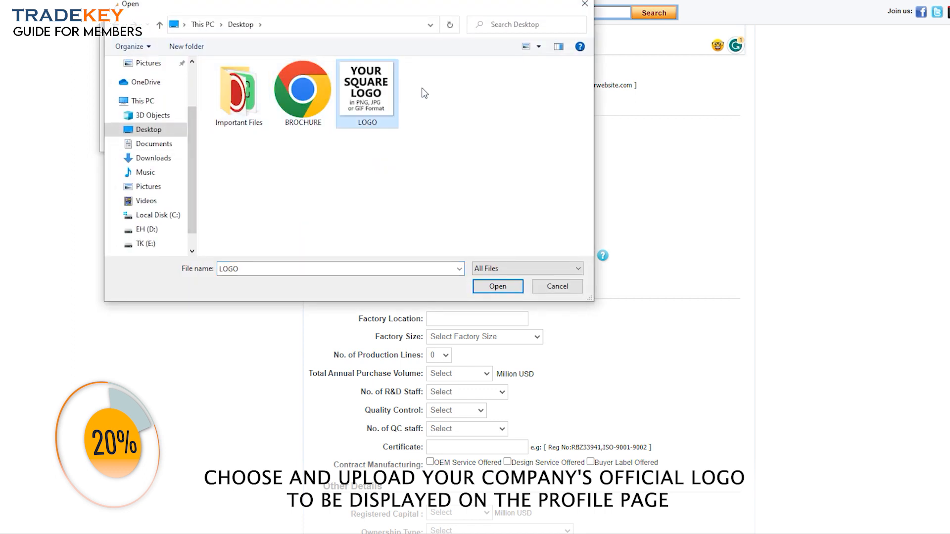
mouse_move(389, 87)
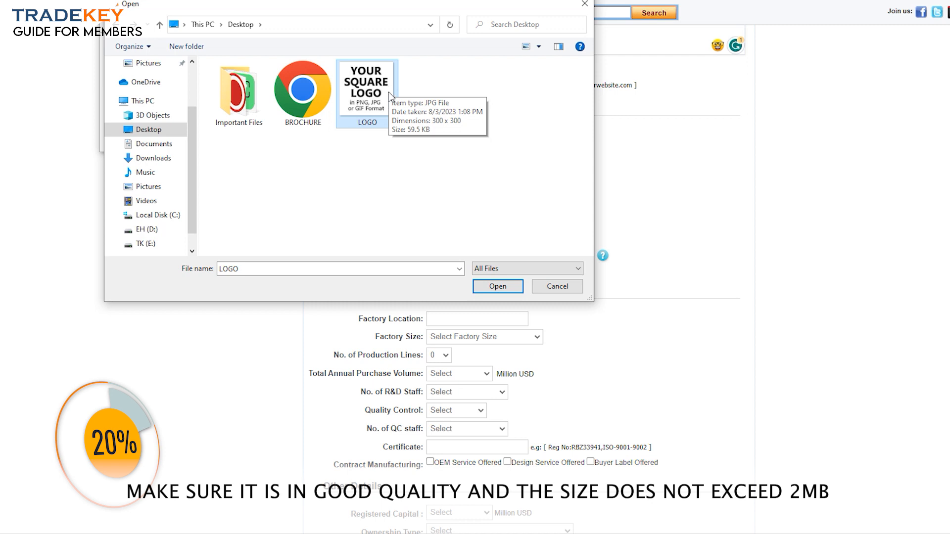
click(496, 288)
click(188, 87)
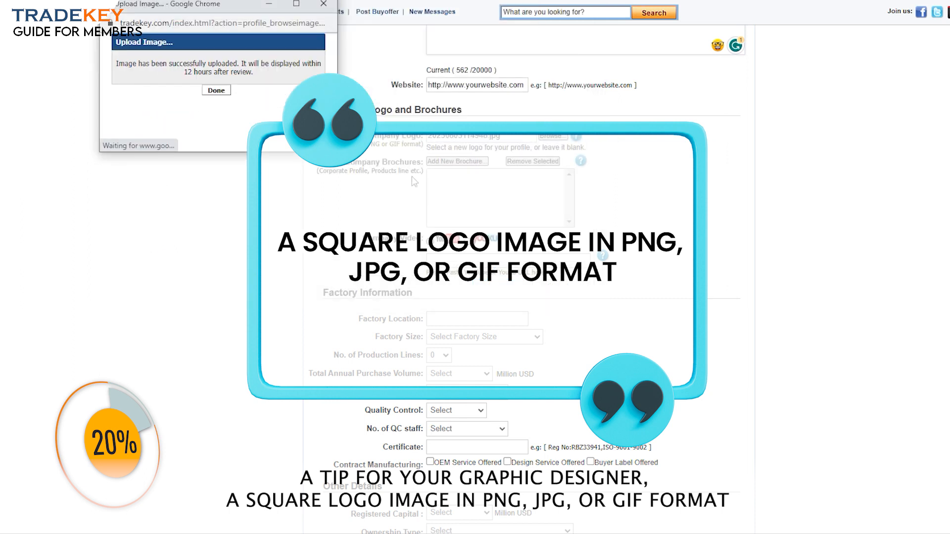
click(216, 90)
click(456, 161)
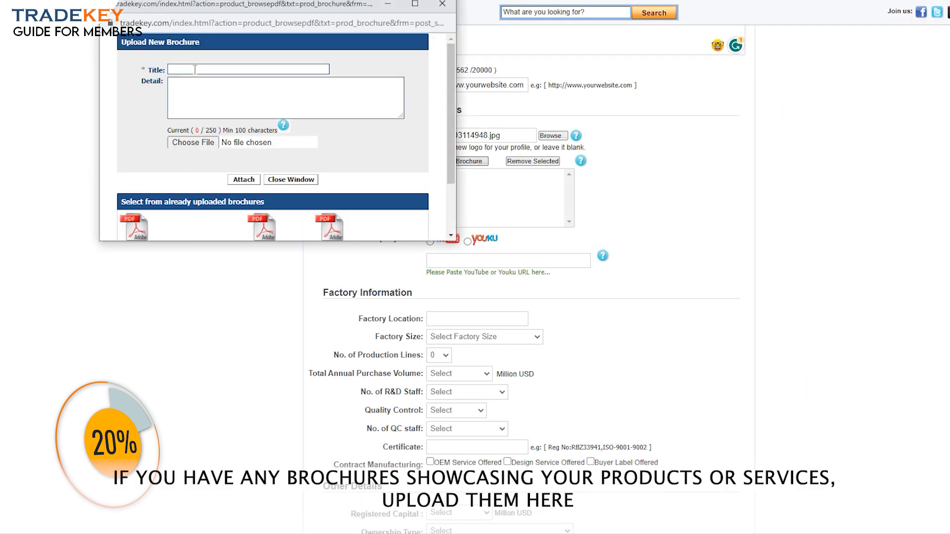
Attach BROCHURE.pdf with title 'Brochure title' and a pasted description as a company brochure
click(178, 70)
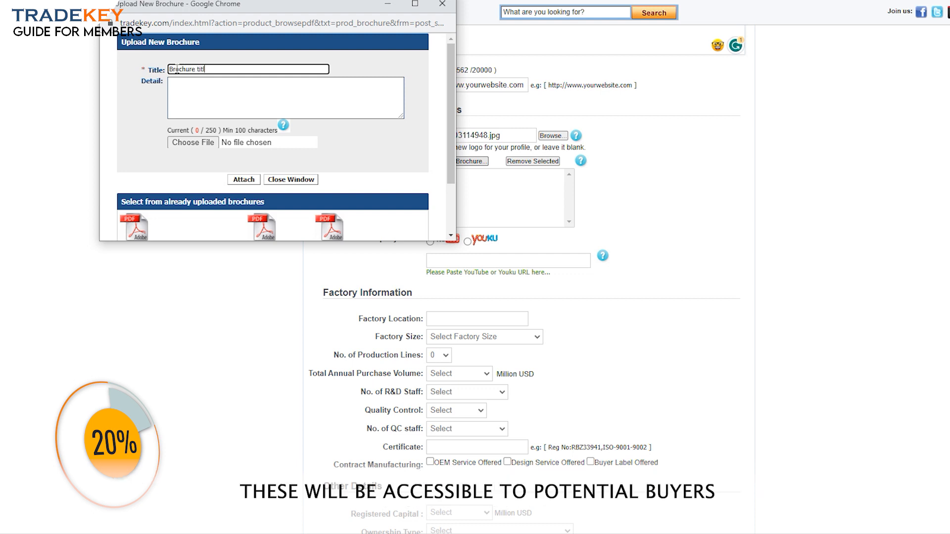
click(219, 87)
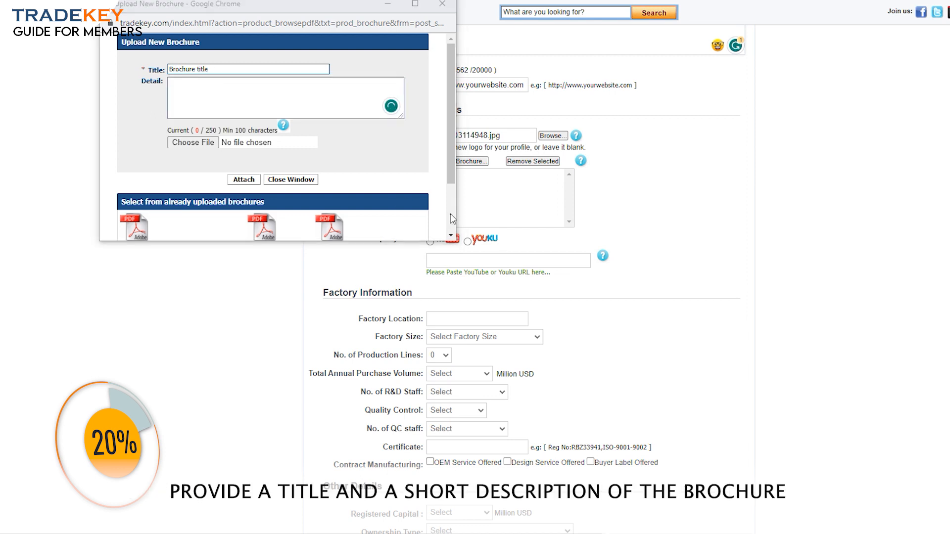
click(224, 95)
text(Provide a title and a short description of the brochure, and write a minimum of 100 characters about your brochure. Make sure it should be in PDF format and the size should be within 10MB)
click(189, 143)
click(296, 100)
click(498, 286)
click(248, 180)
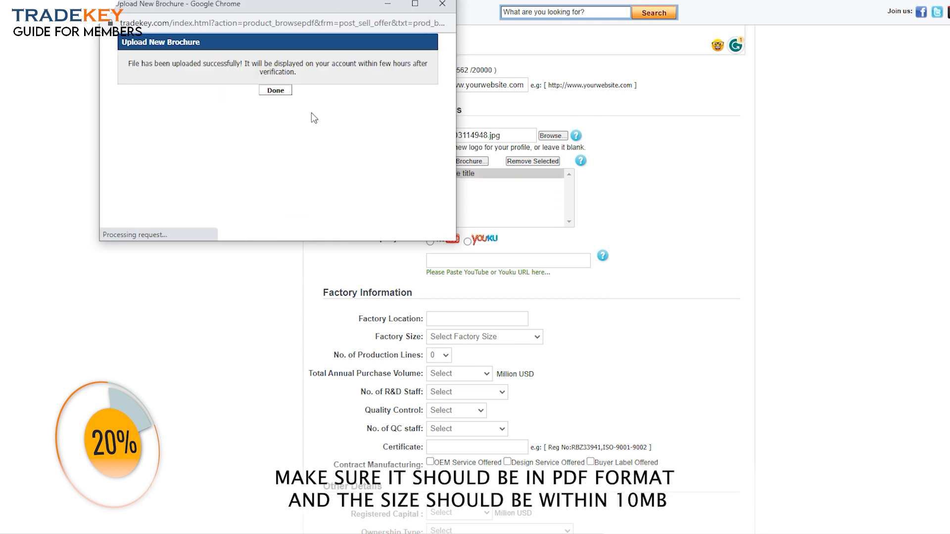
click(275, 91)
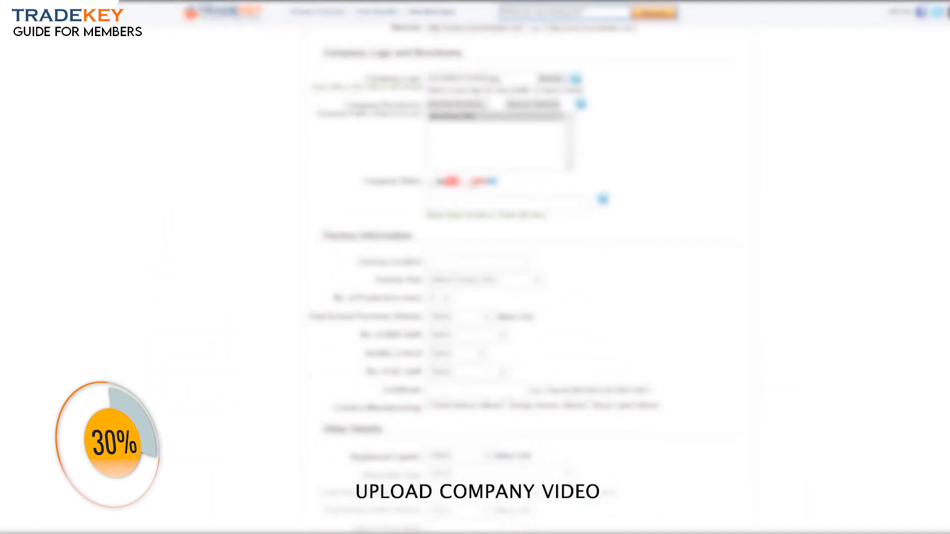
scroll(412, 185, down, 1)
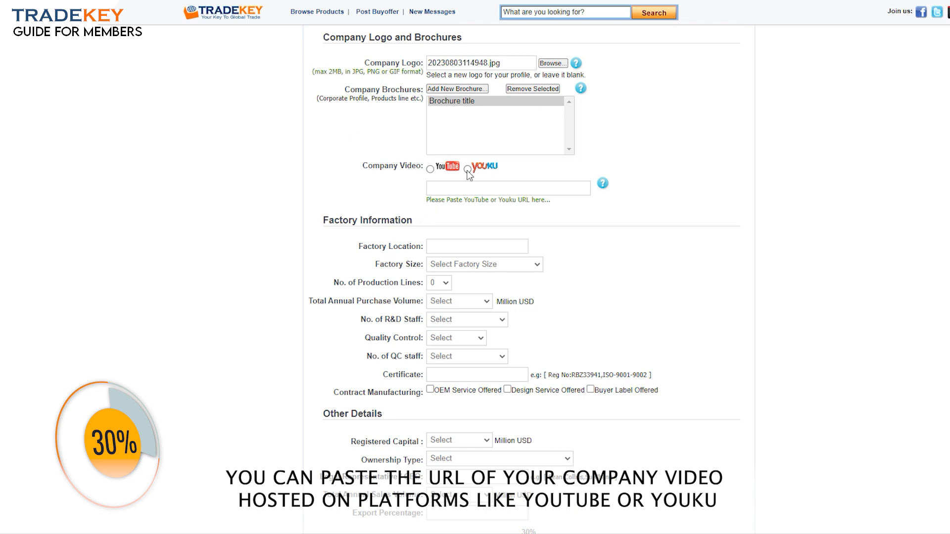
click(467, 169)
click(430, 170)
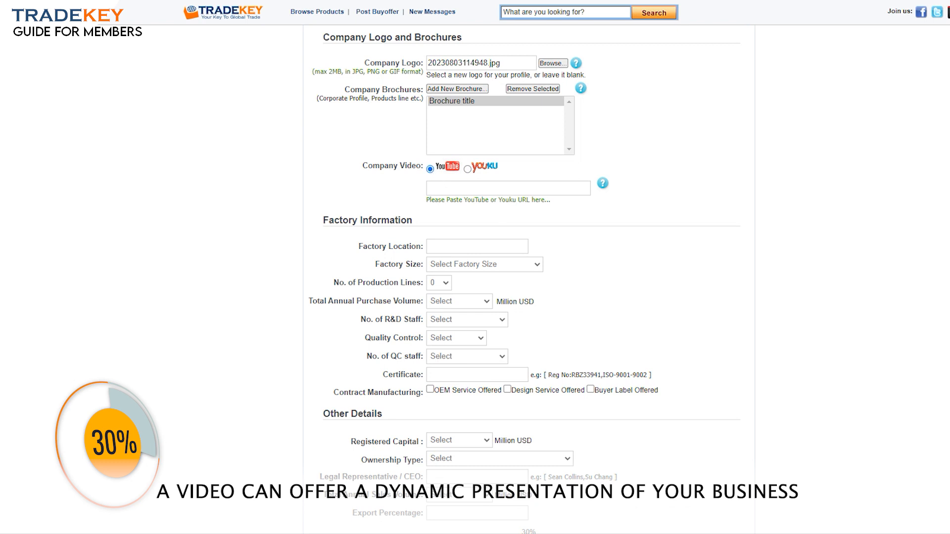
click(445, 183)
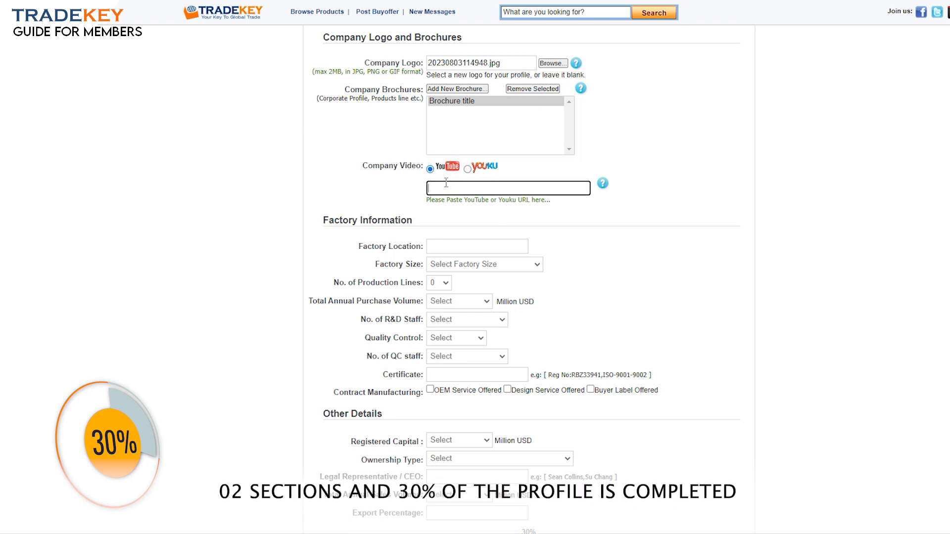
text(https://www.youtube.com/@TradekeyOfficial/videos)
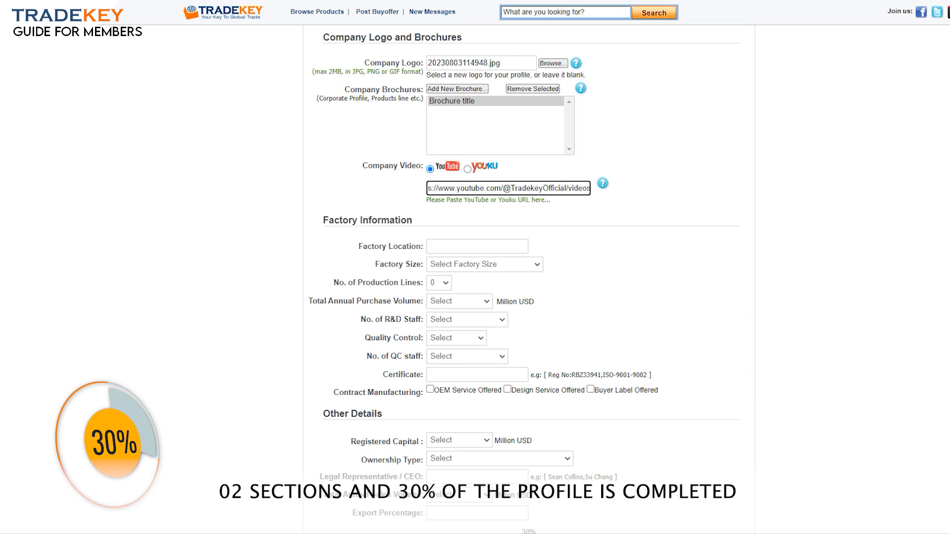
scroll(663, 407, down, 5)
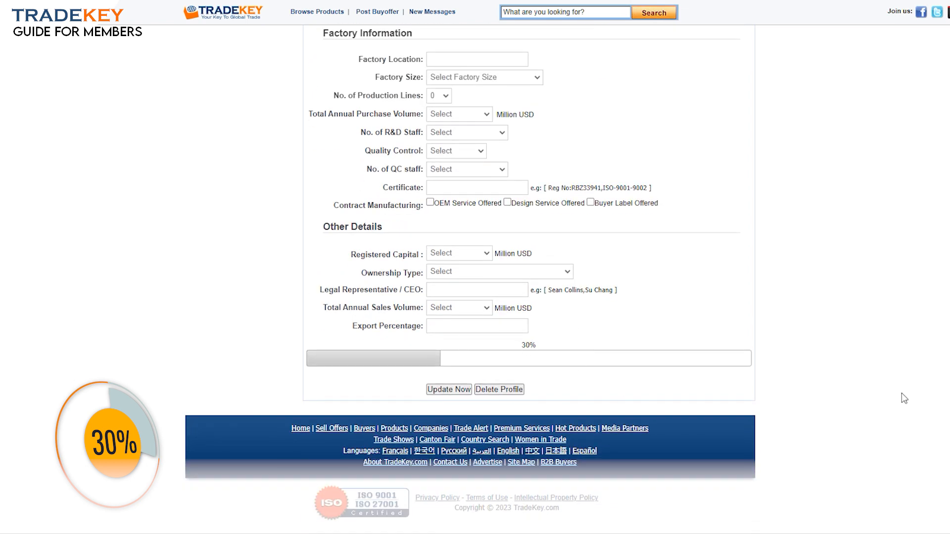
scroll(333, 199, up, 4)
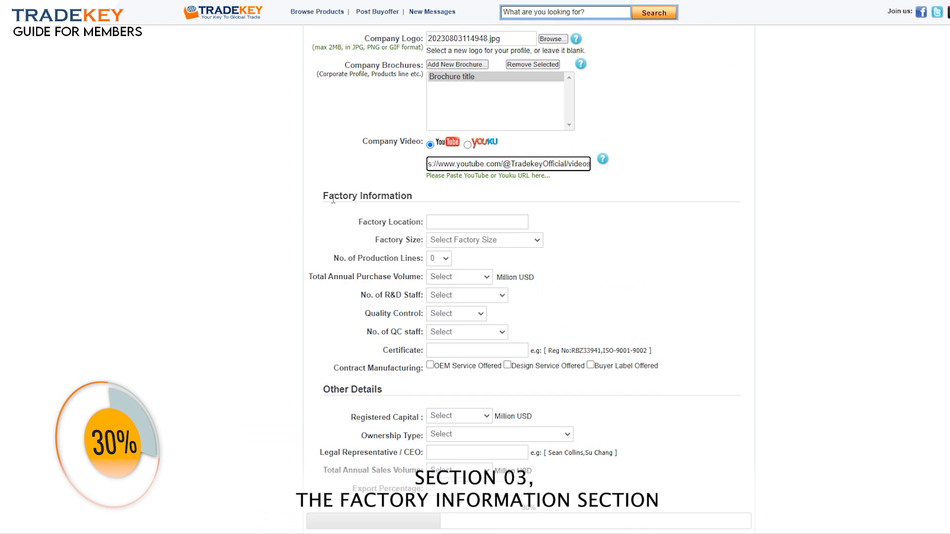
Enter 'Street Number, City, Country' as the factory location
drag(324, 195, 414, 198)
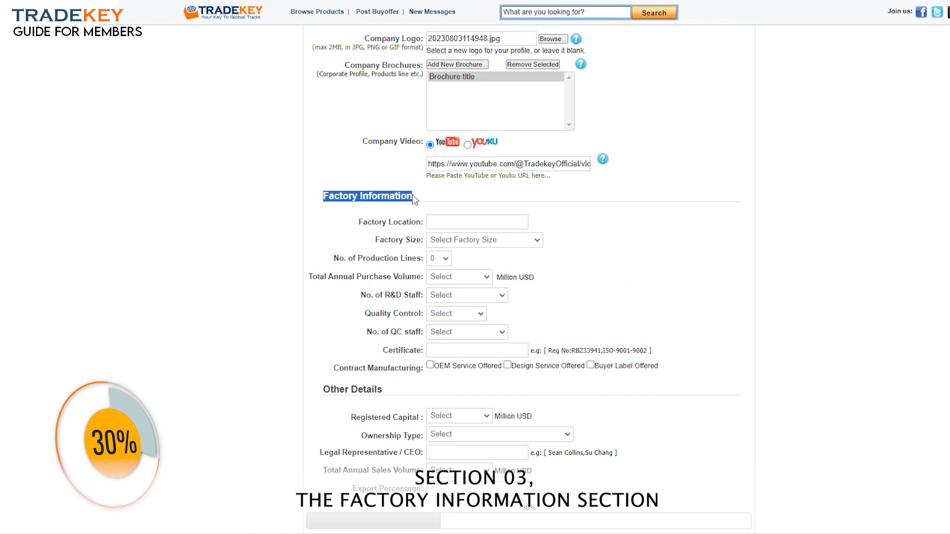
click(426, 200)
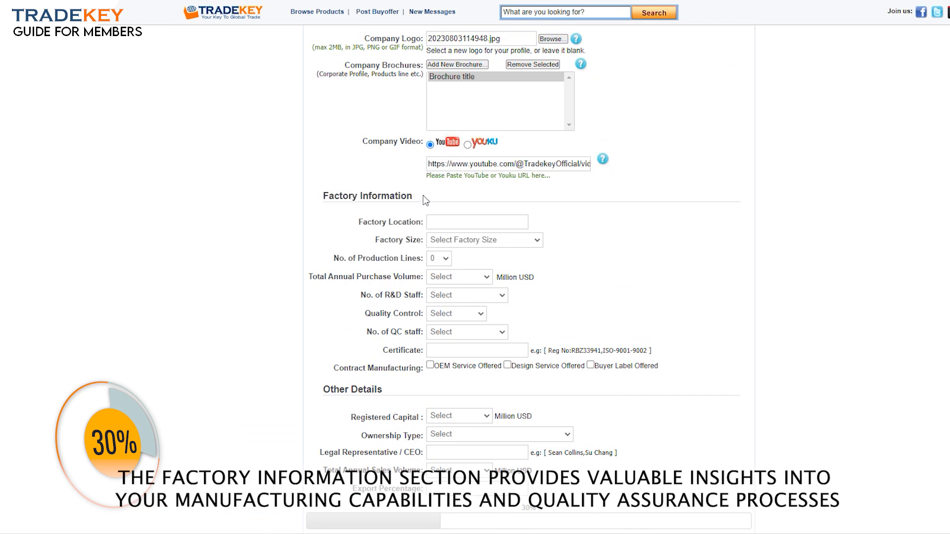
click(451, 224)
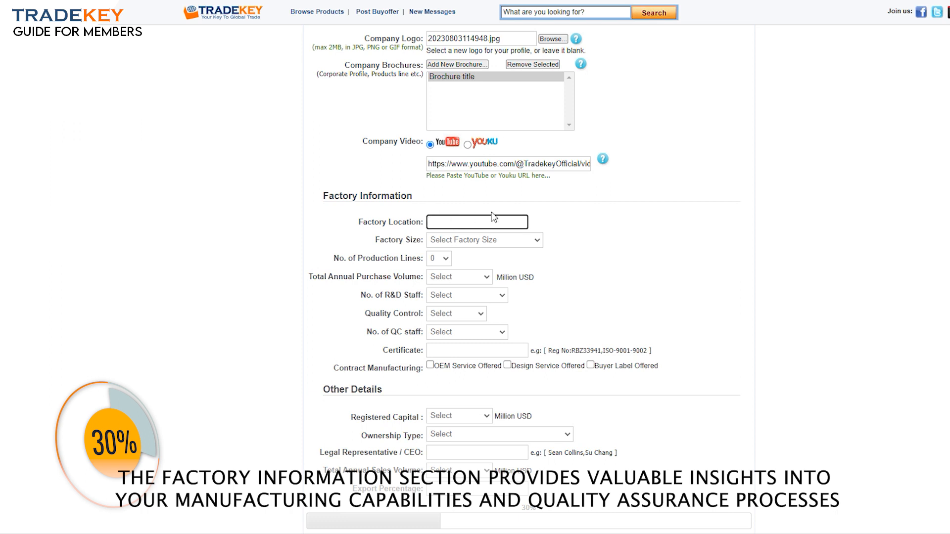
text(City, Country)
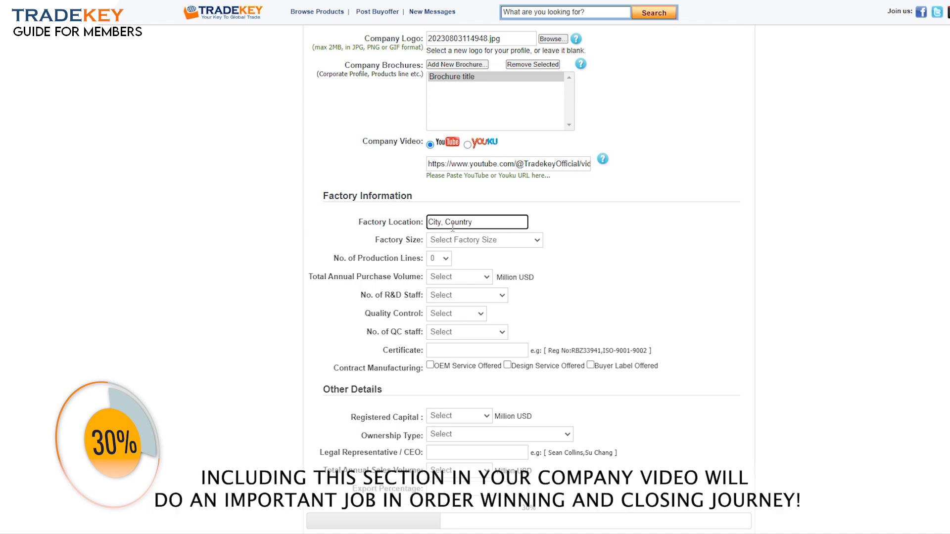
scroll(528, 277, down, 2)
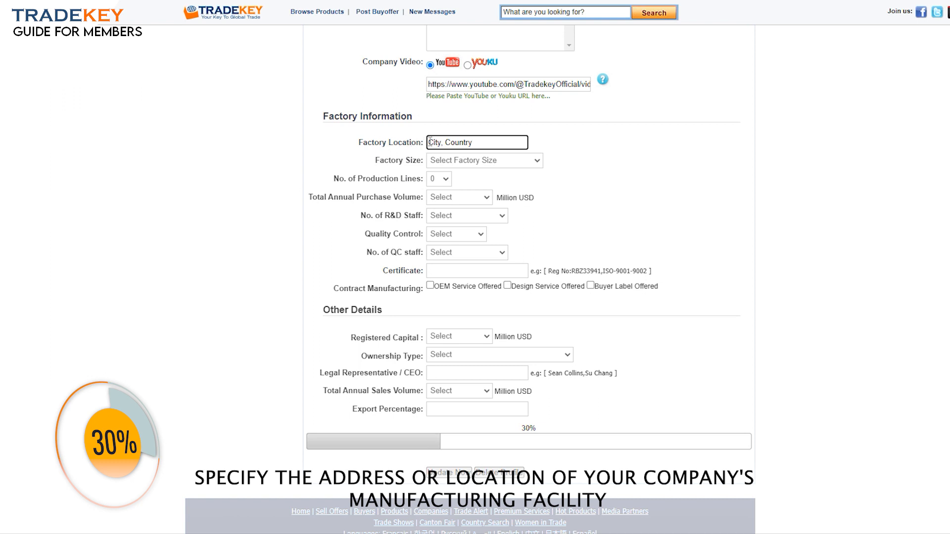
text(Stree)
text(t Number)
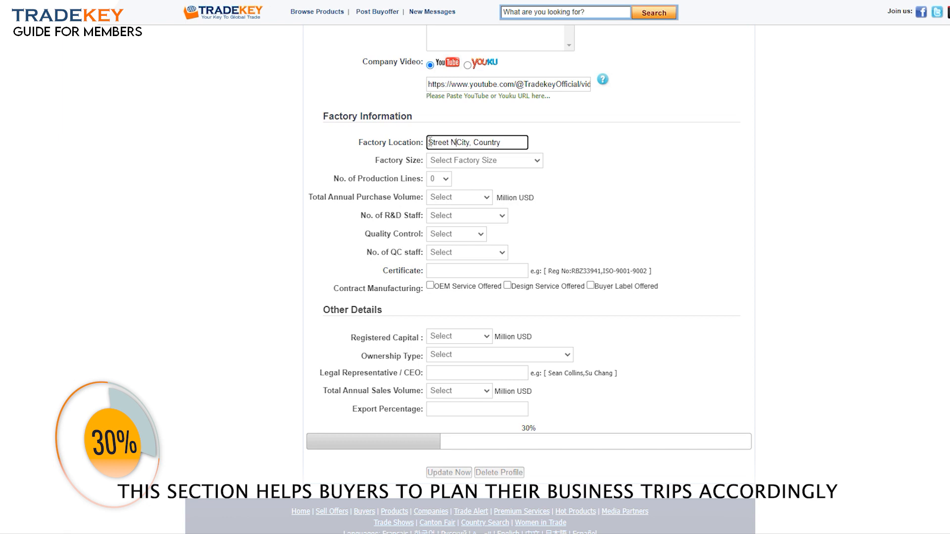
text(,)
click(542, 147)
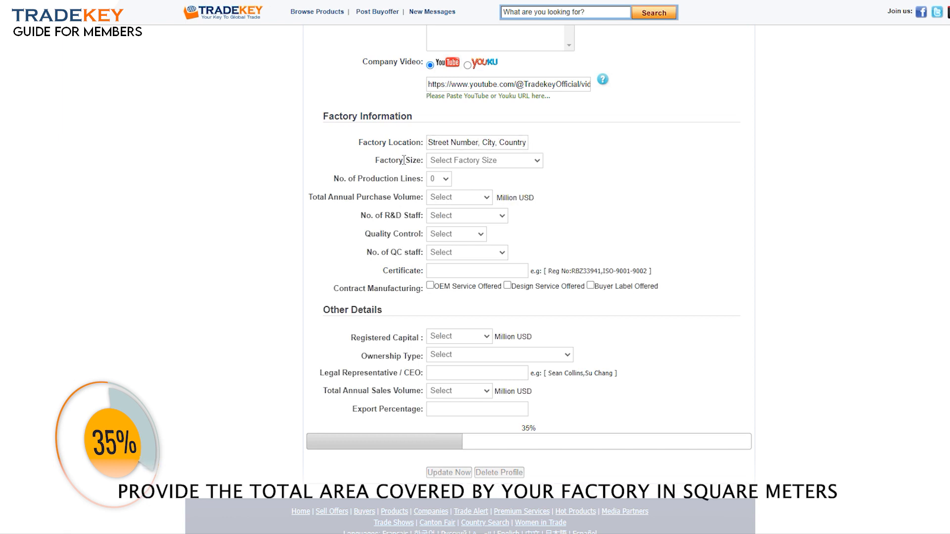
Set factory size to Below 1000 sqm, production lines to 2, and purchase volume to Less than 1
click(473, 163)
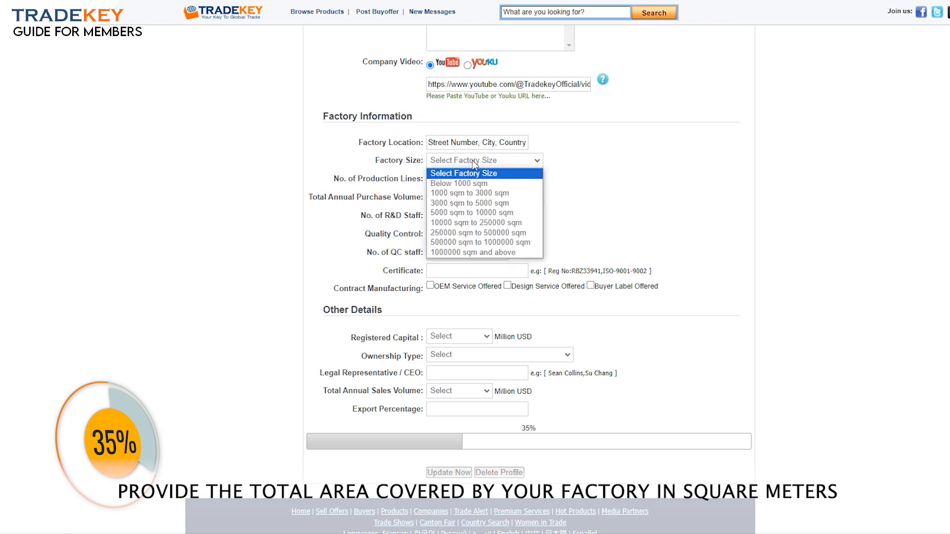
click(469, 187)
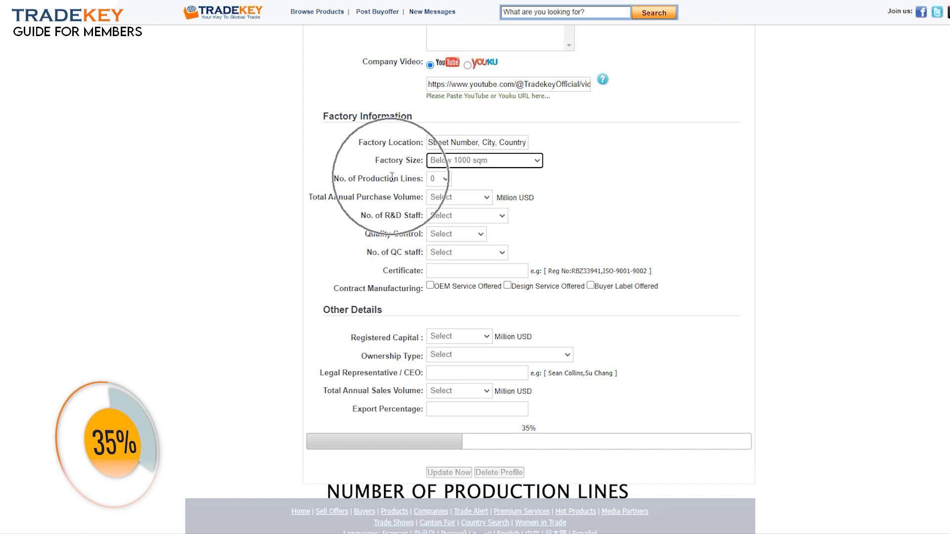
click(447, 180)
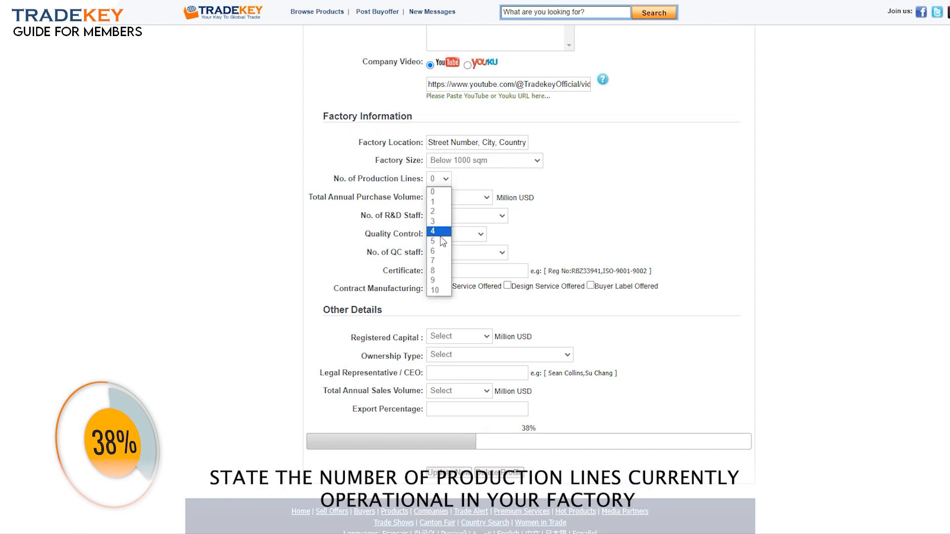
click(432, 211)
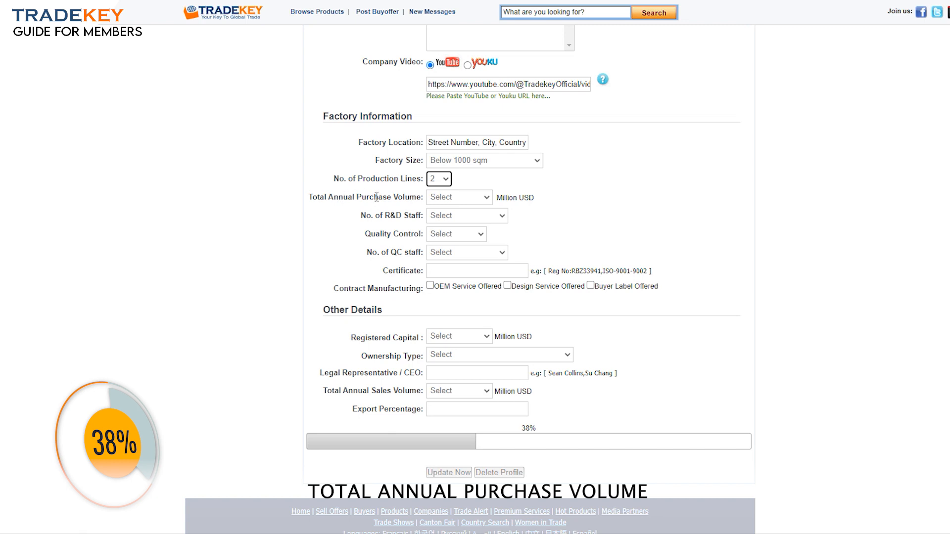
click(474, 199)
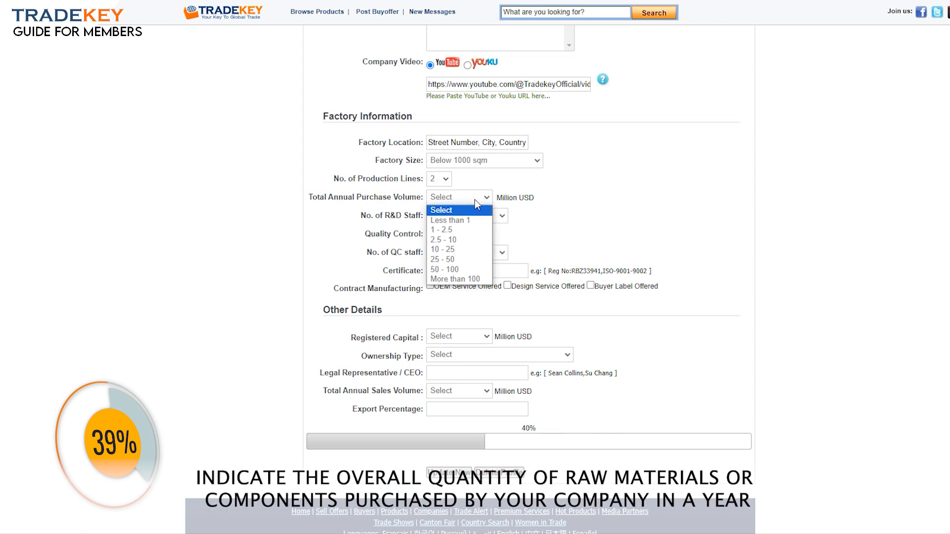
click(447, 222)
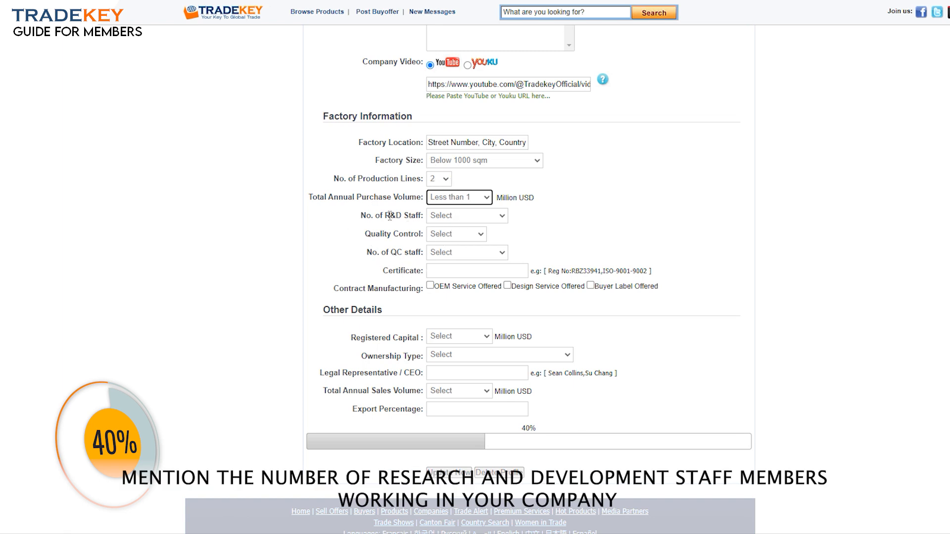
Set R&D staff to 6 - 10 people, quality control to In House, and QC staff to 6 - 10 people
click(465, 217)
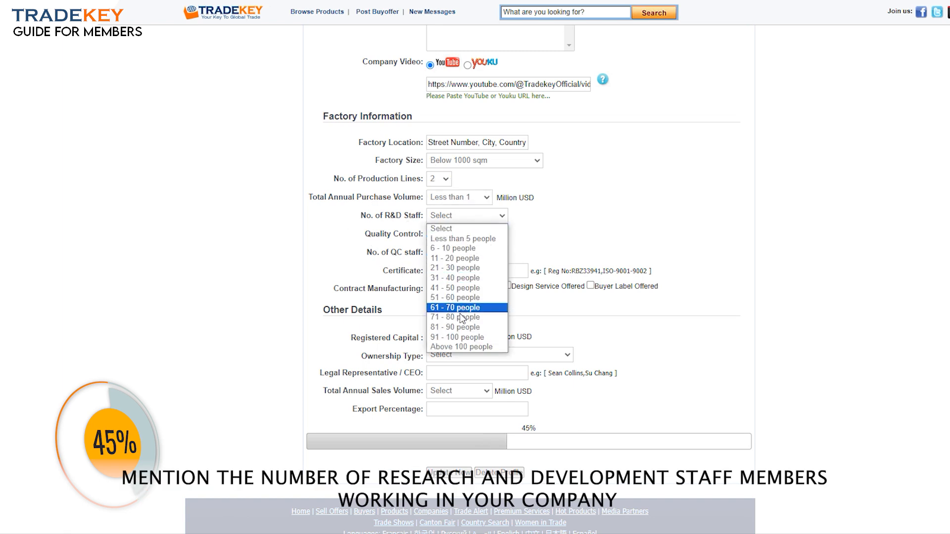
click(456, 249)
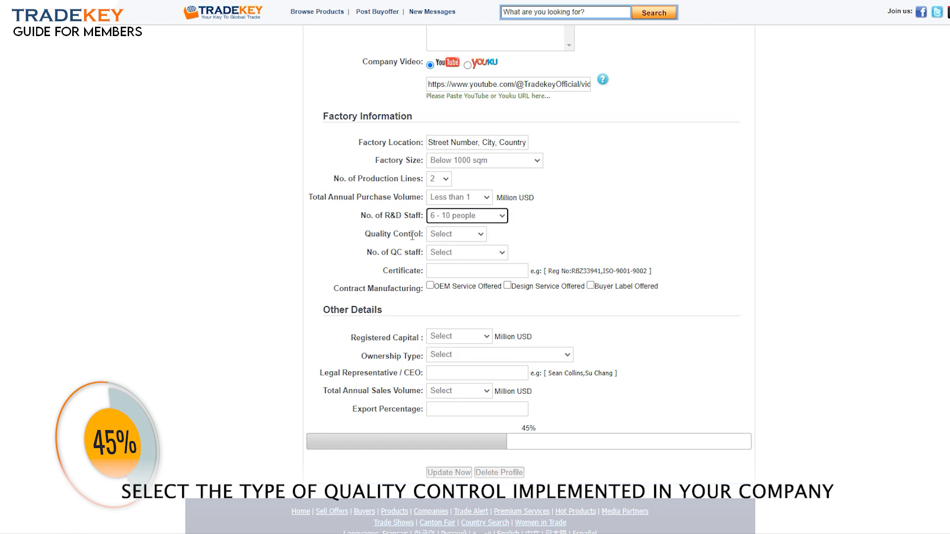
click(460, 235)
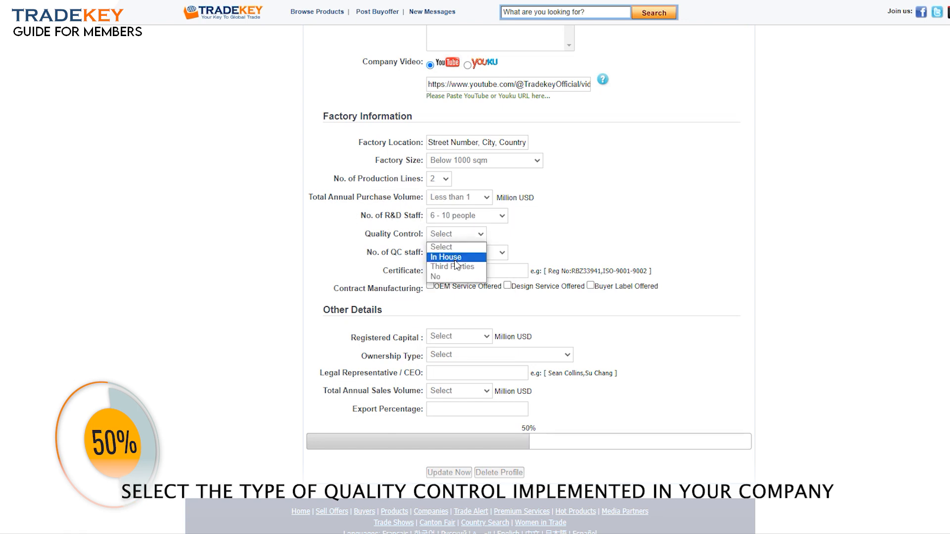
click(452, 258)
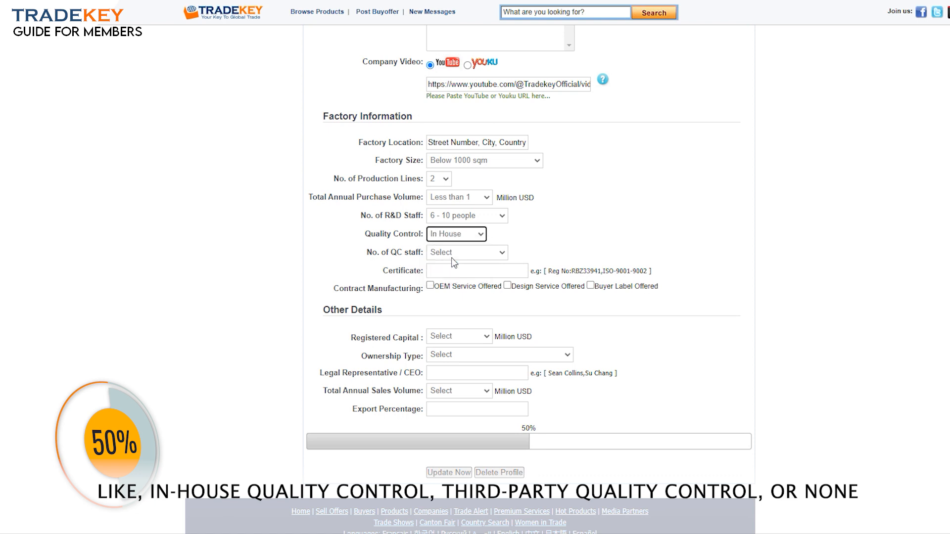
click(454, 239)
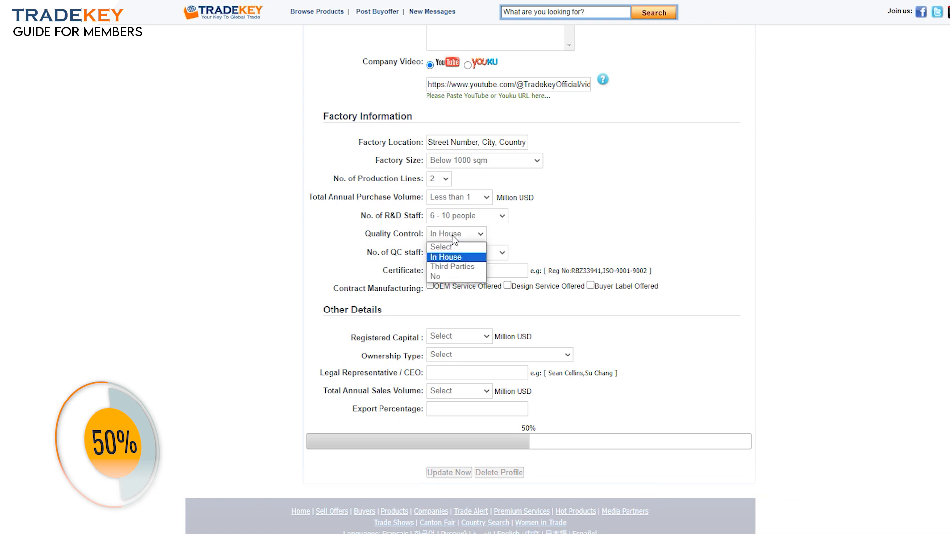
click(453, 237)
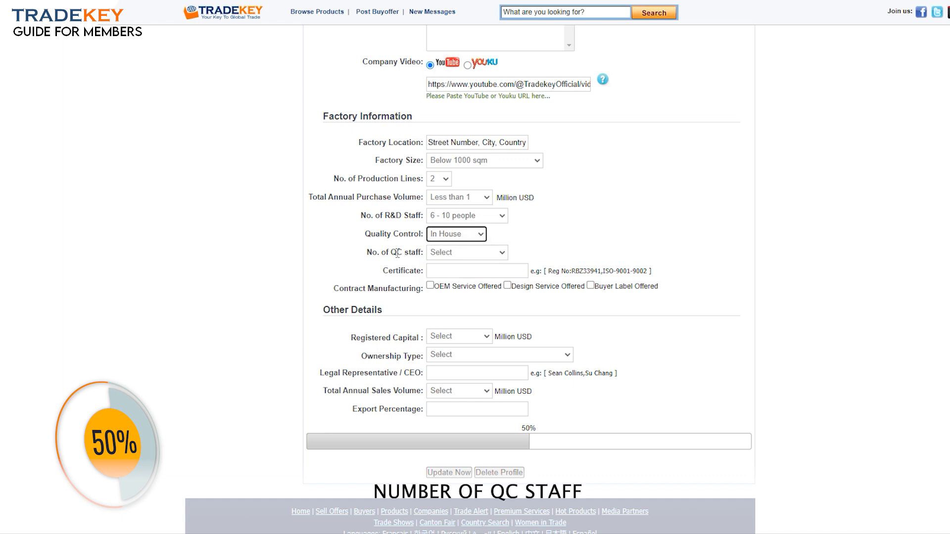
click(468, 253)
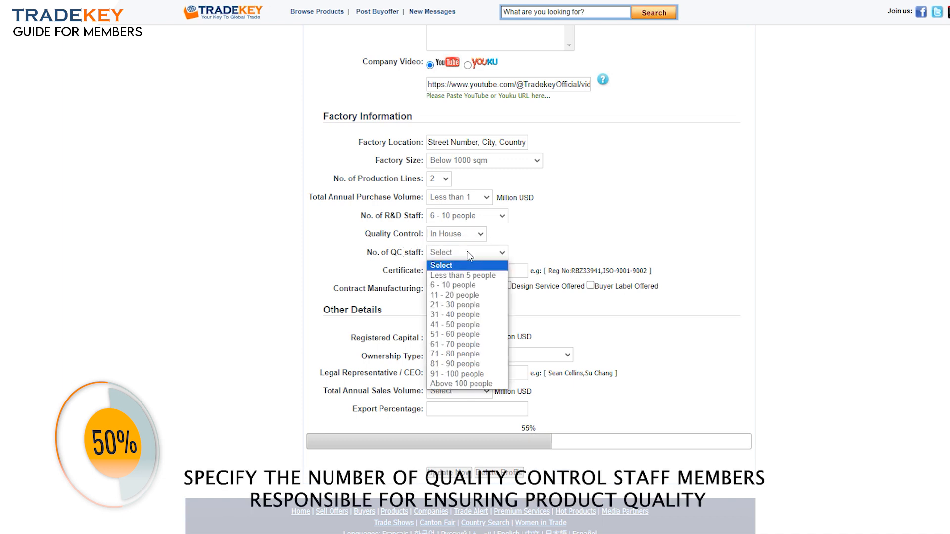
click(466, 285)
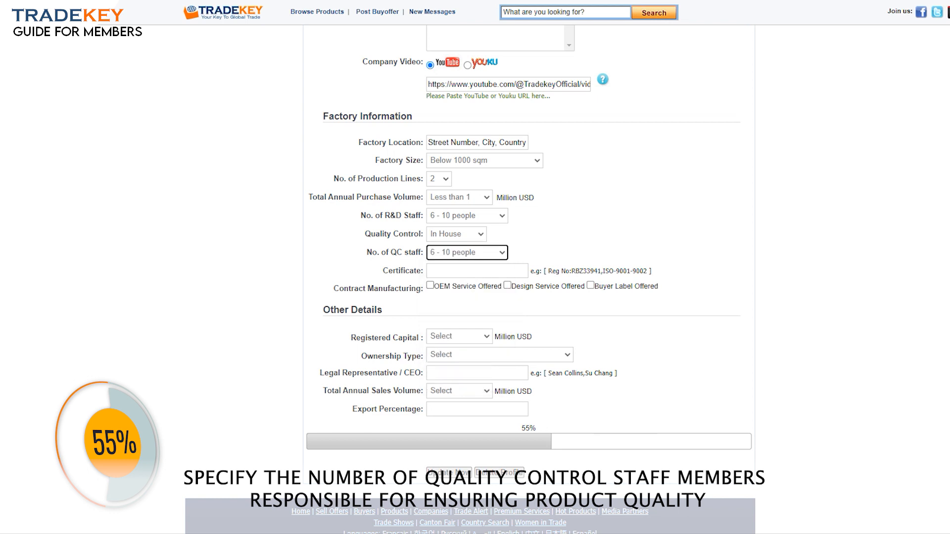
scroll(451, 230, down, 1)
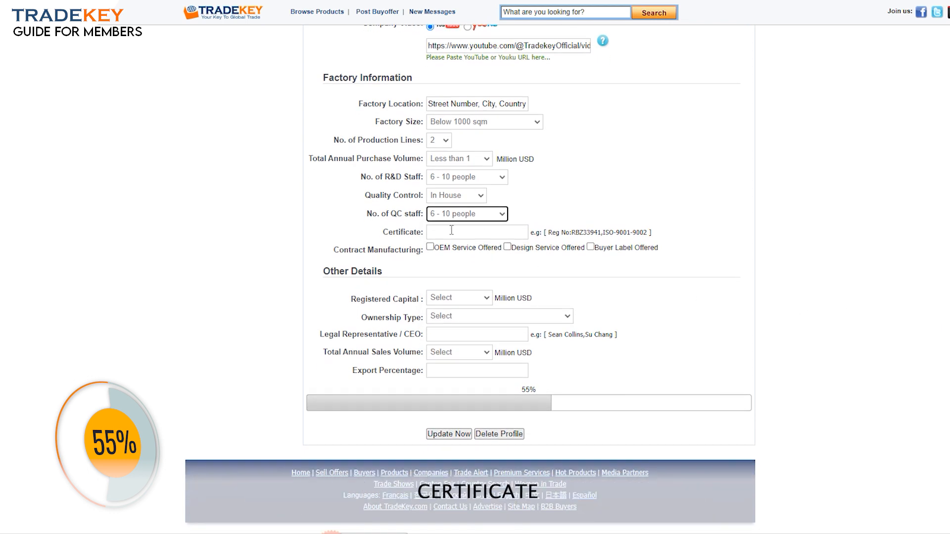
Fill the Certificate field with ISO-9001-9002 copied from the example text
click(451, 230)
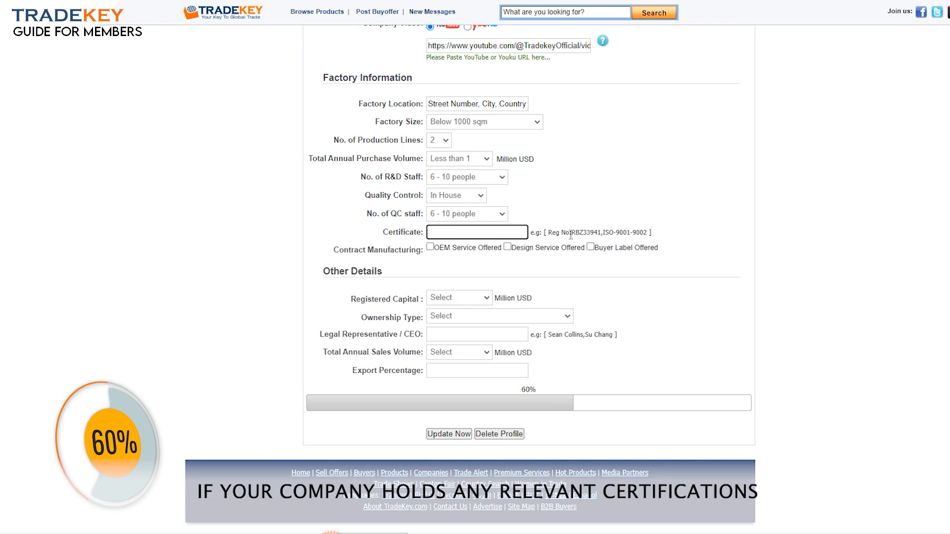
drag(602, 233, 649, 233)
key(ctrl+c)
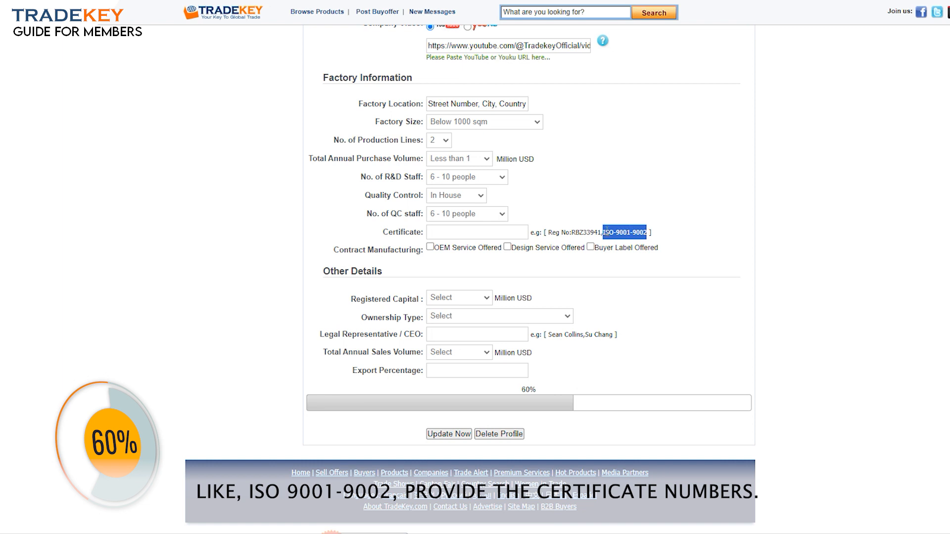
click(568, 230)
click(506, 232)
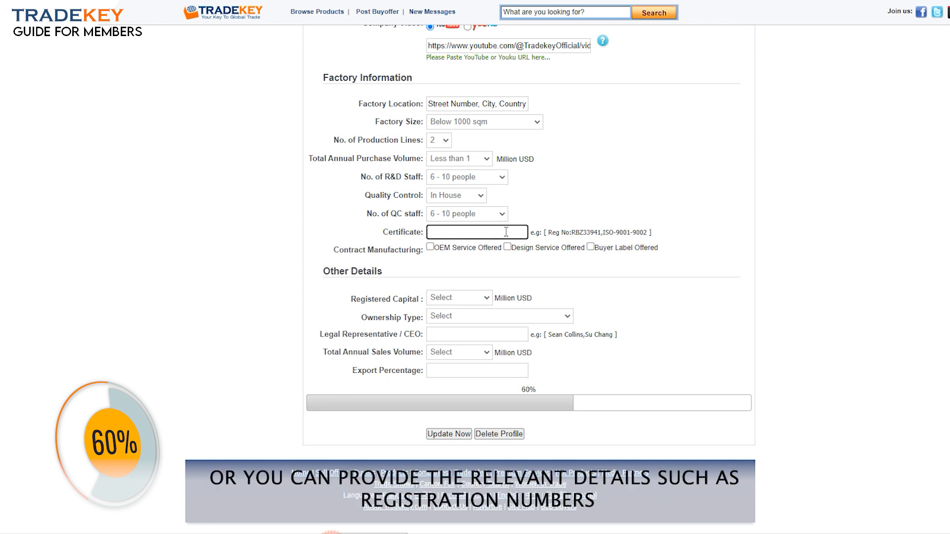
key(ctrl+v)
drag(552, 232, 602, 232)
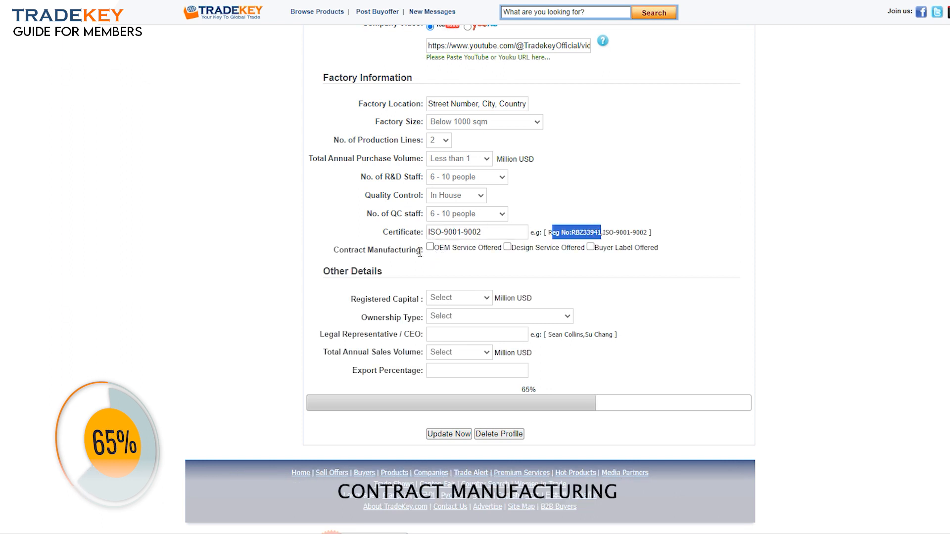
click(376, 251)
Tick OEM Service, Design Service and Buyer Label Offered
drag(340, 249, 400, 250)
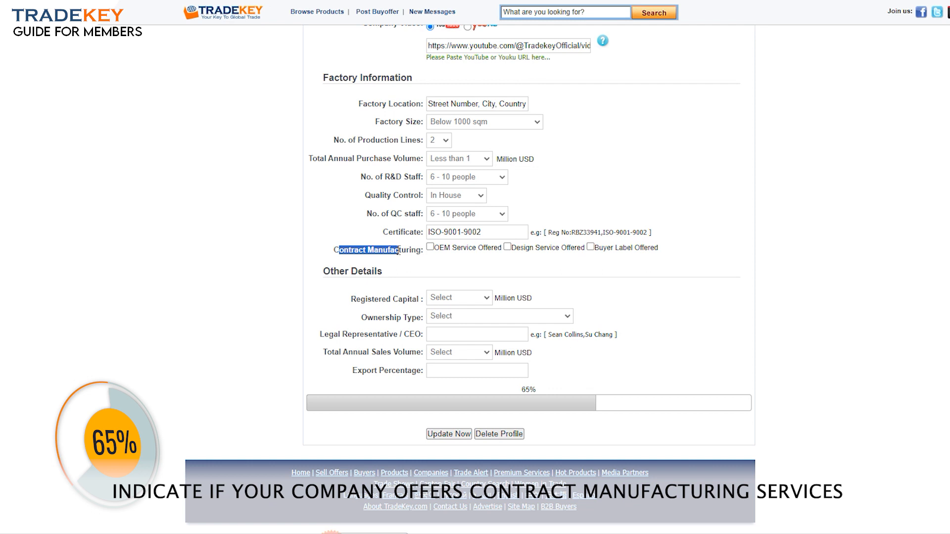
click(419, 251)
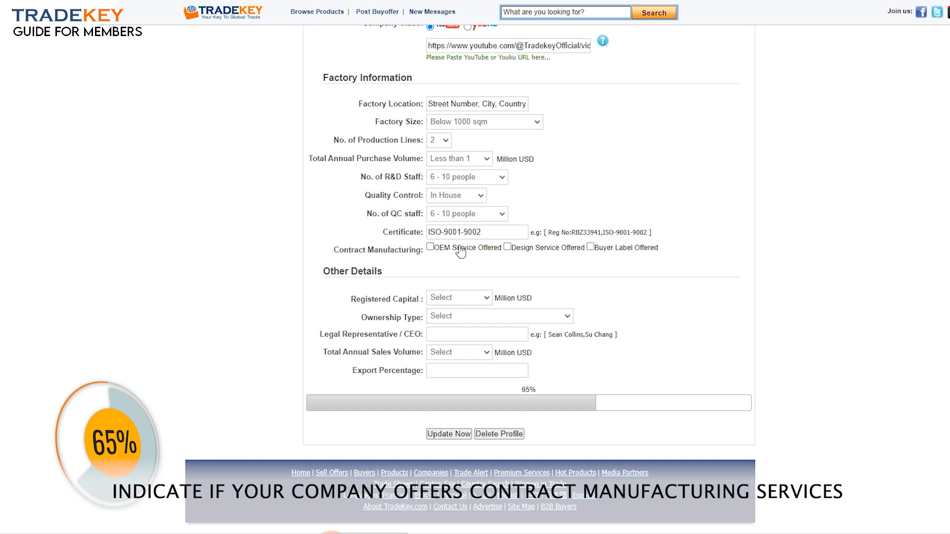
click(479, 255)
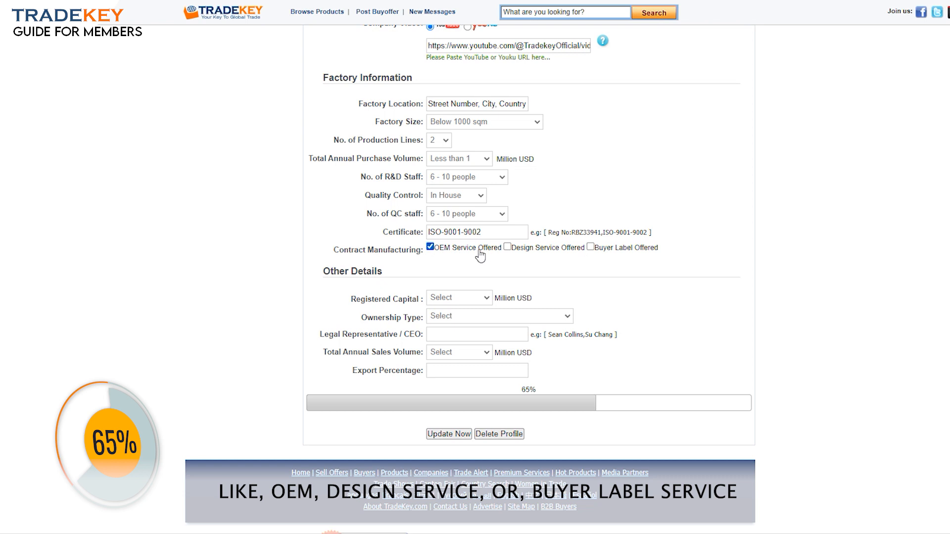
click(508, 248)
click(590, 247)
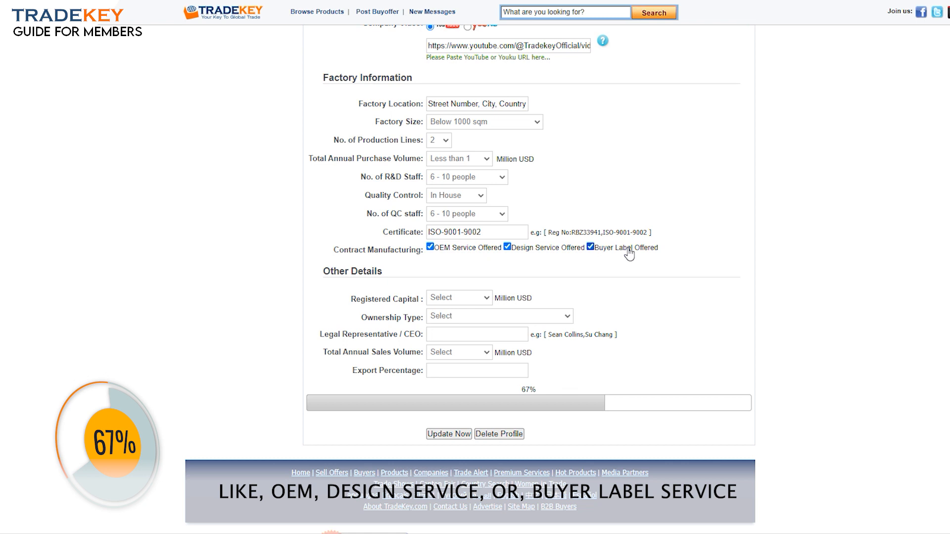
Choose Less than 1 registered capital and LLC (Limited Liability Corp) ownership, then enter the CEO's full name as Legal Representative
scroll(562, 252, down, 1)
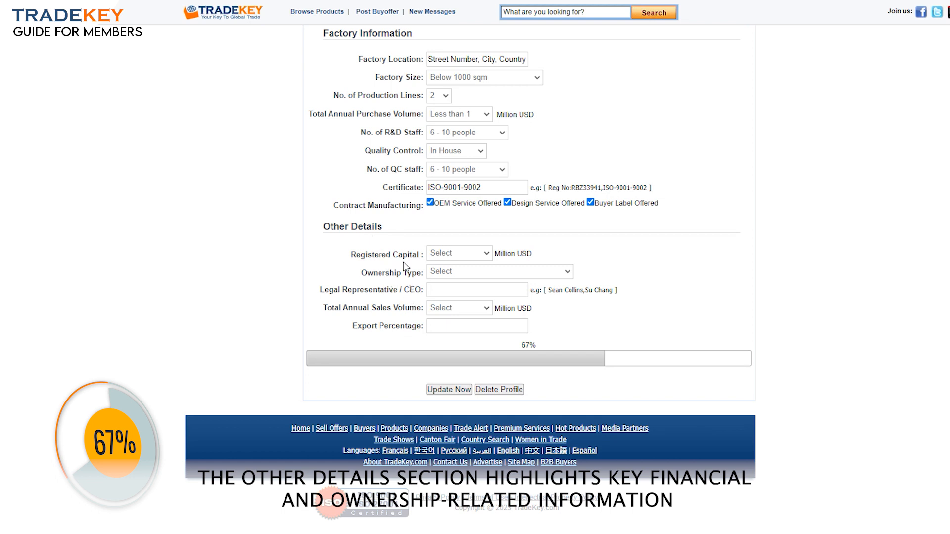
click(474, 252)
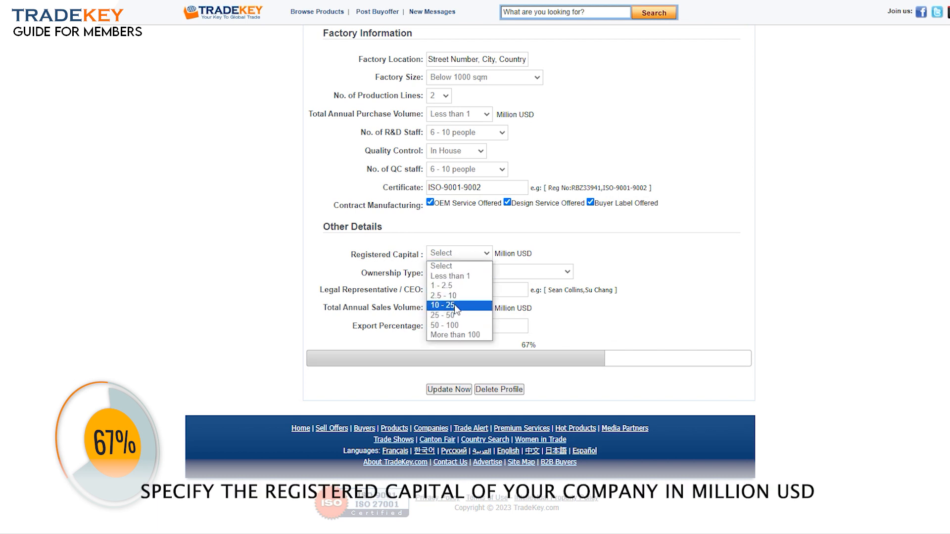
click(450, 276)
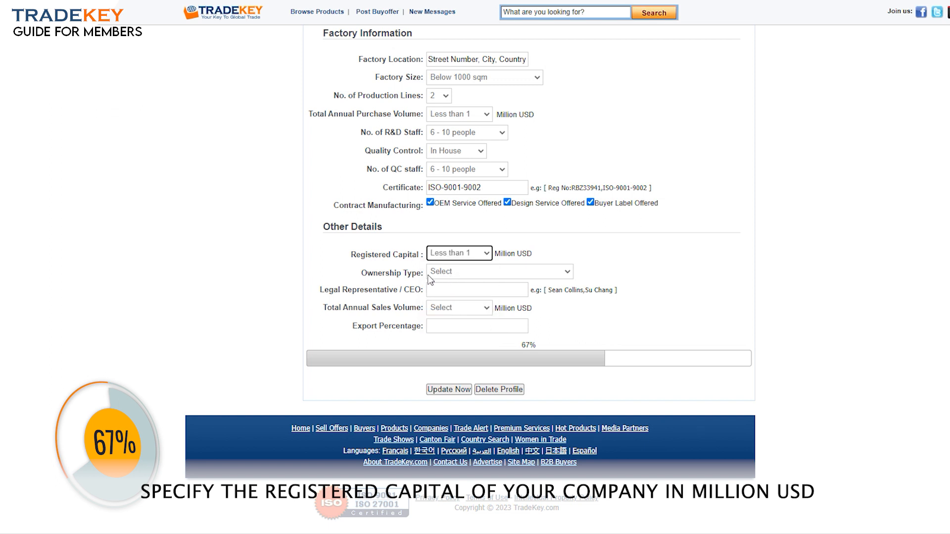
click(479, 277)
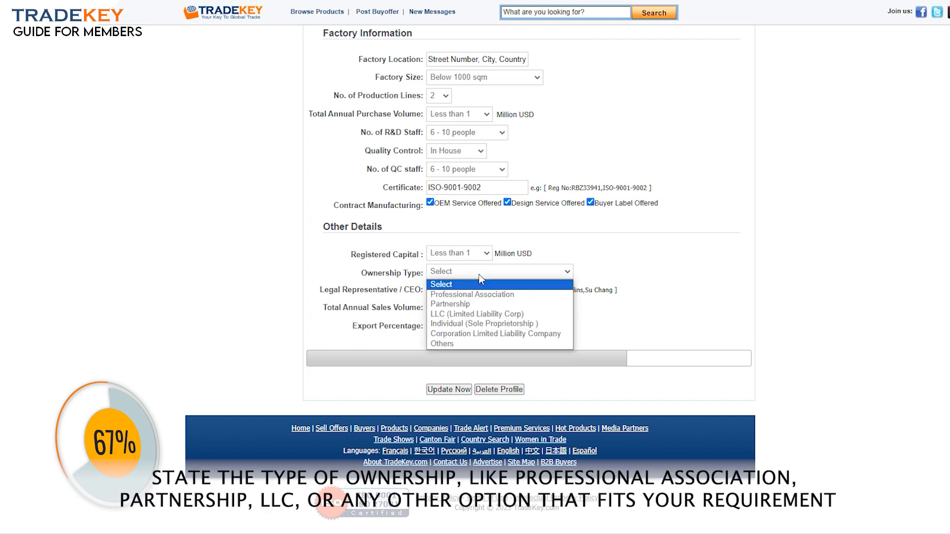
click(464, 314)
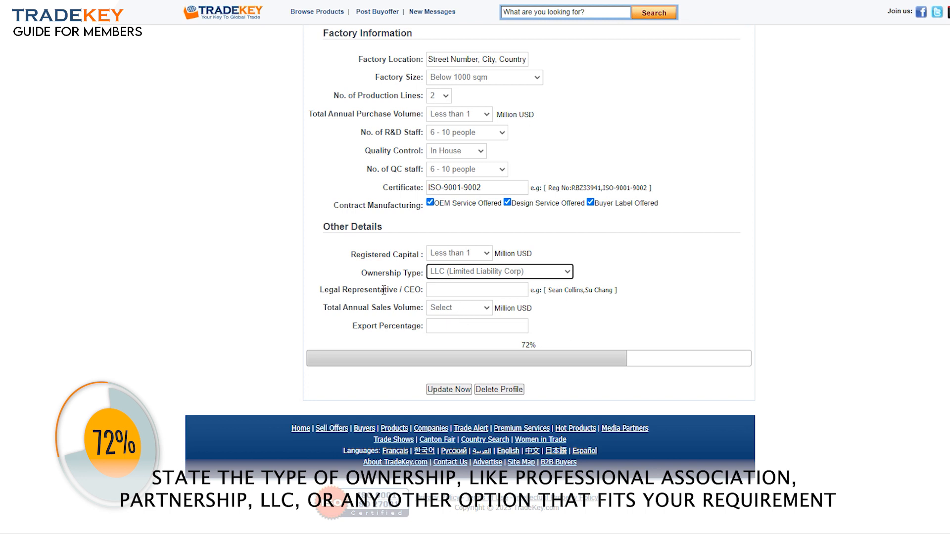
click(460, 293)
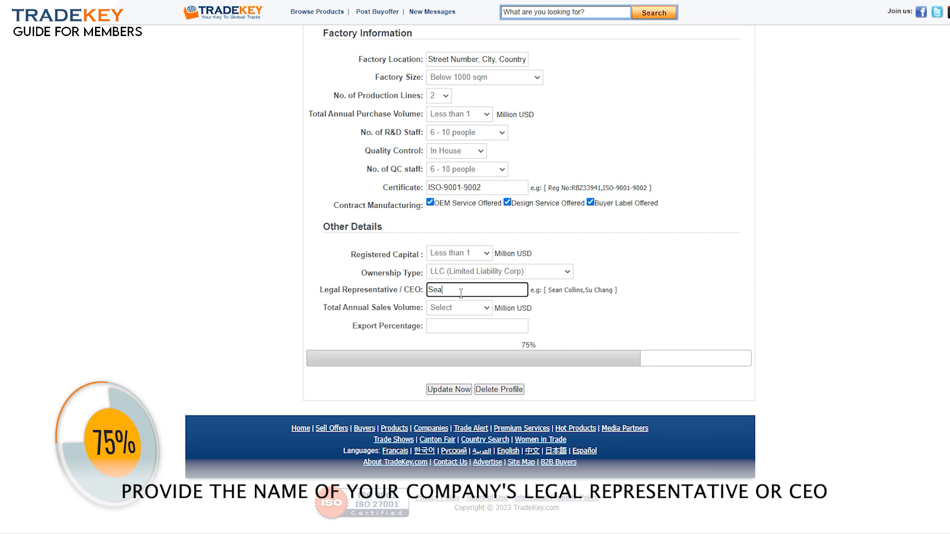
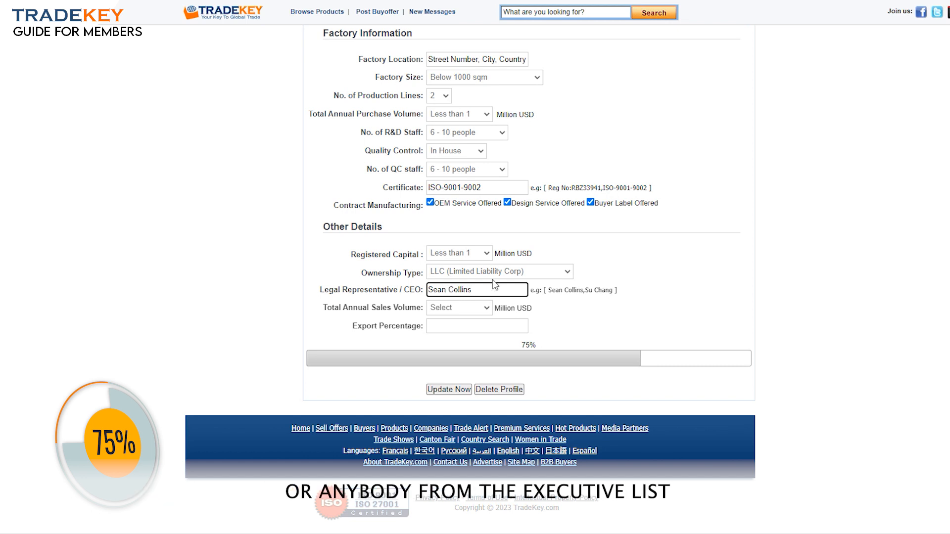
Set Total Annual Sales Volume to Less than 1 and Export Percentage to 80
click(390, 309)
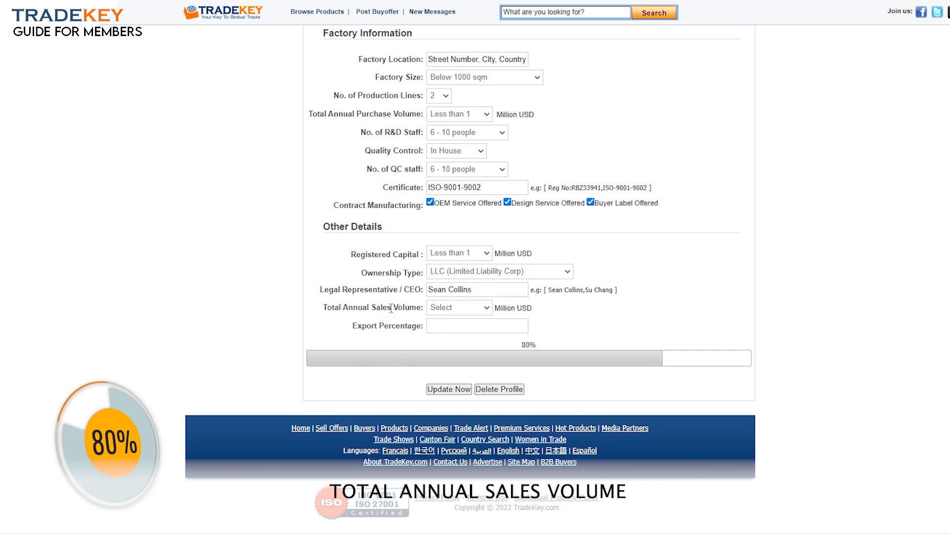
click(462, 312)
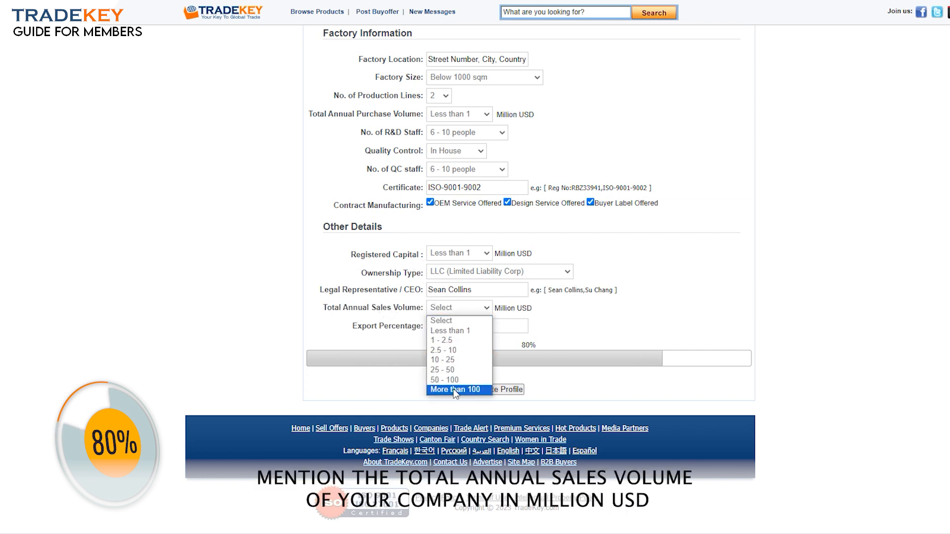
click(451, 331)
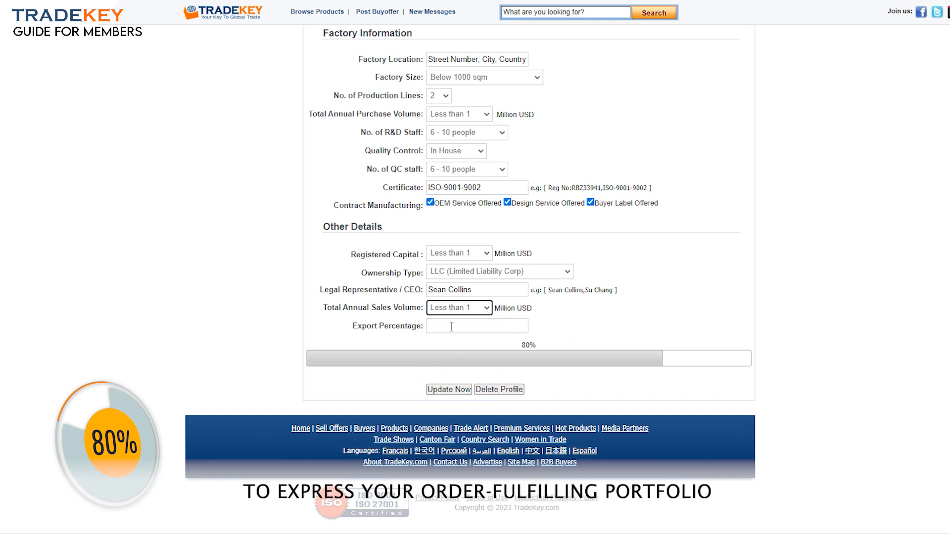
click(458, 328)
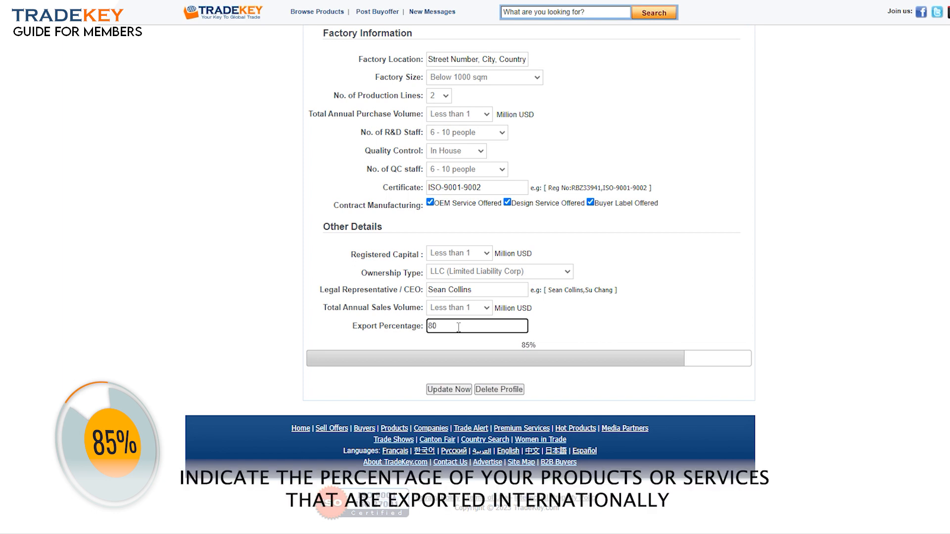
key(Tab)
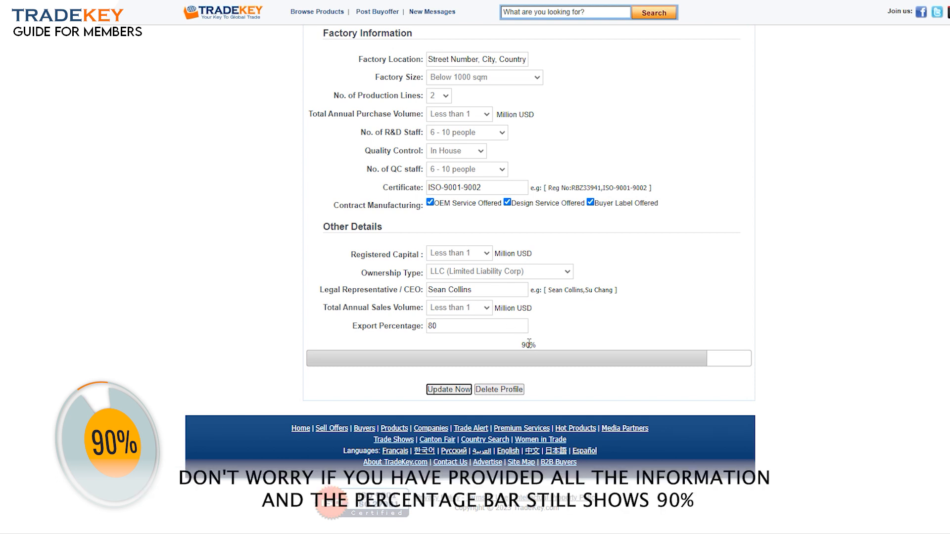
Save the profile with Update Now at 90% completion, then enter the tradekey.com address
drag(523, 347, 529, 345)
click(557, 347)
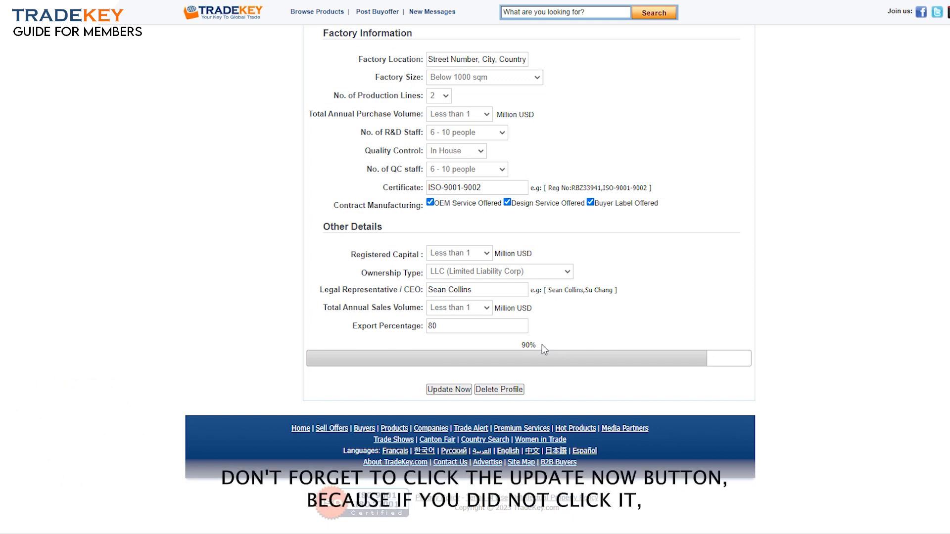
click(448, 391)
click(449, 391)
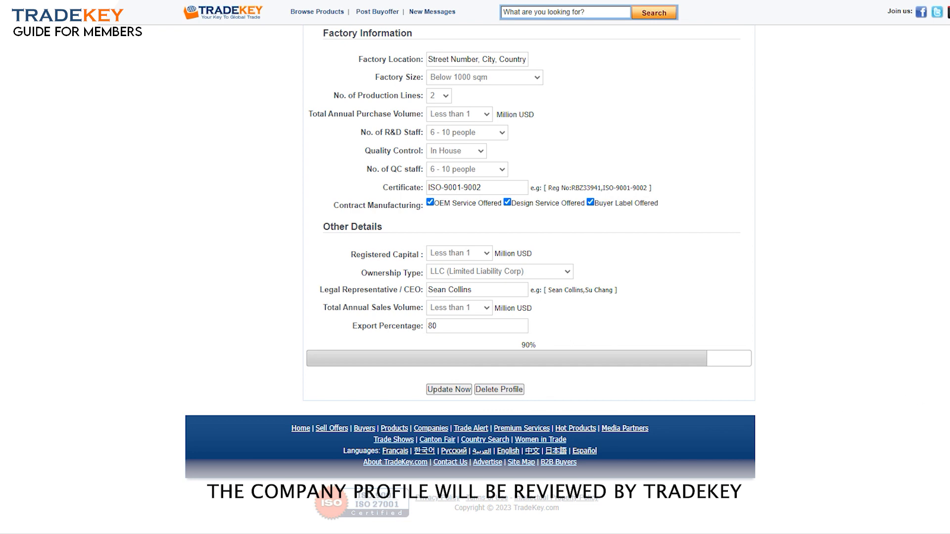
scroll(528, 247, up, 15)
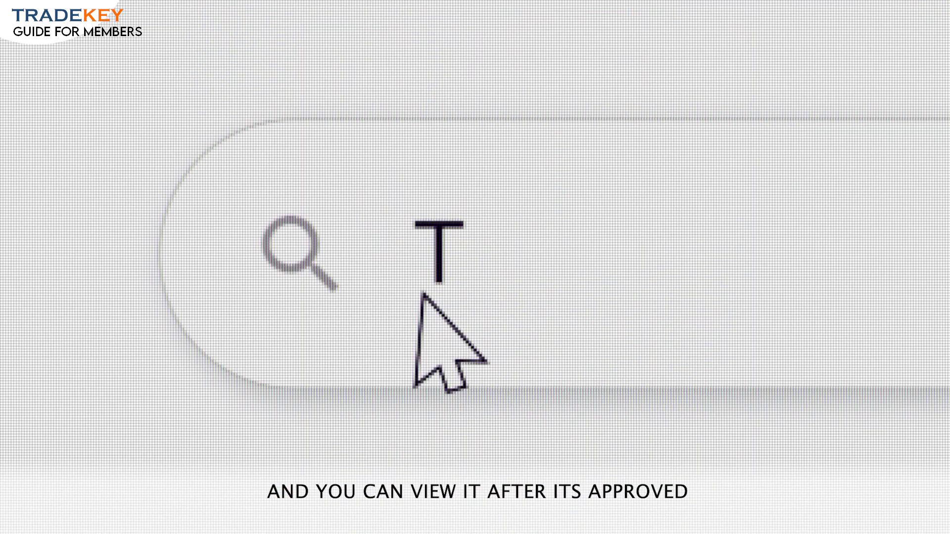
text(radekey.com)
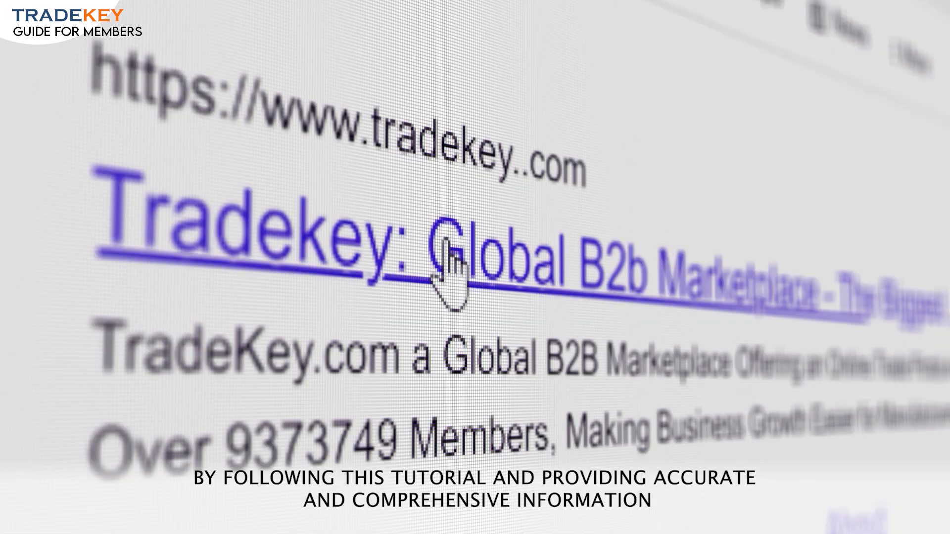
Open the TradeKey home page and bring up its Book a Call scheduling form
click(204, 148)
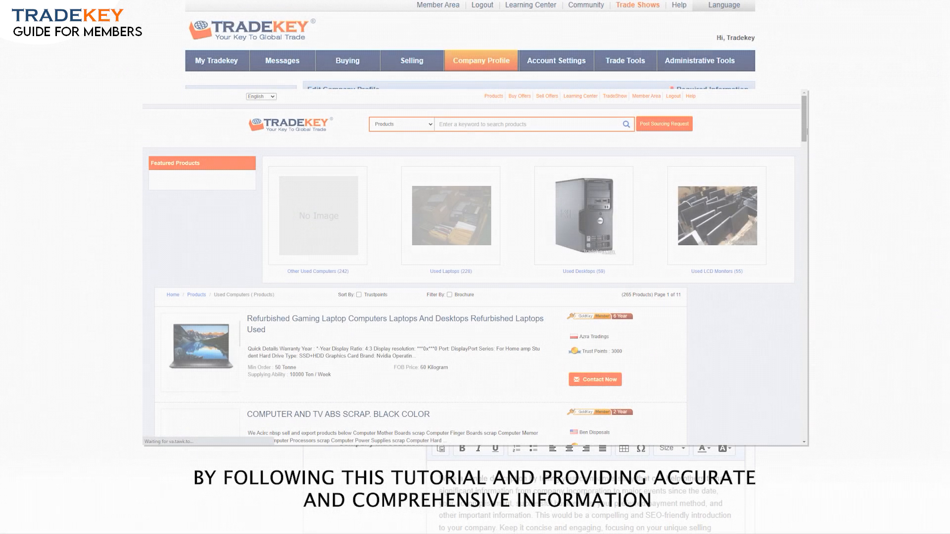
drag(805, 127, 804, 224)
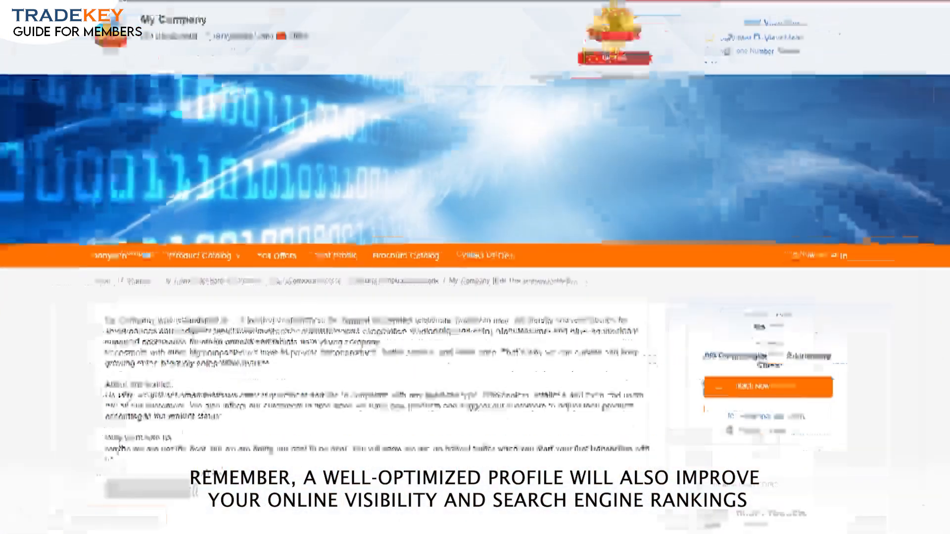
drag(807, 118, 806, 249)
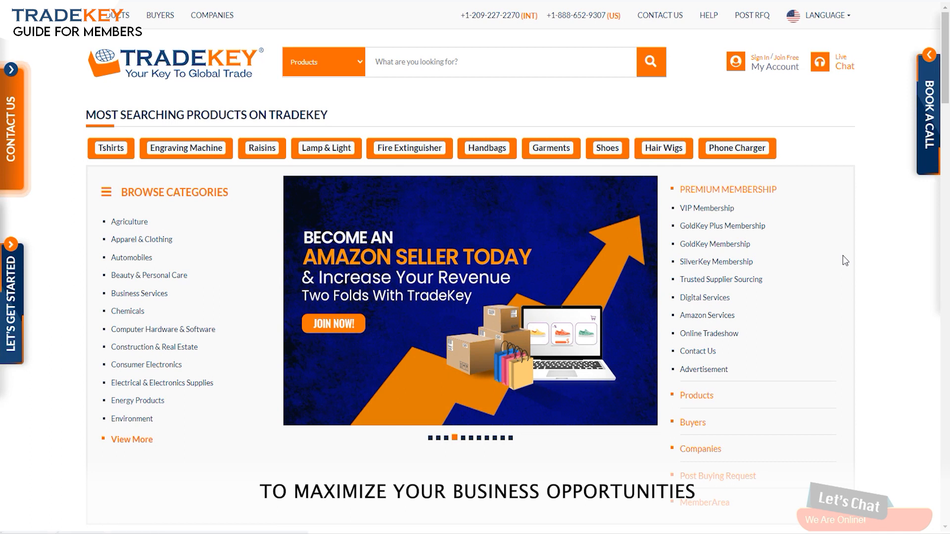
click(848, 500)
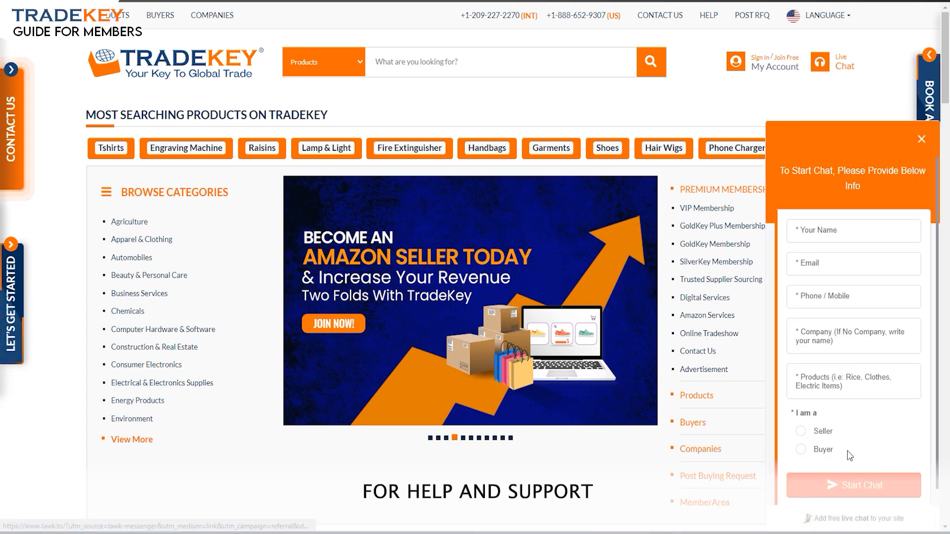
click(921, 143)
click(929, 89)
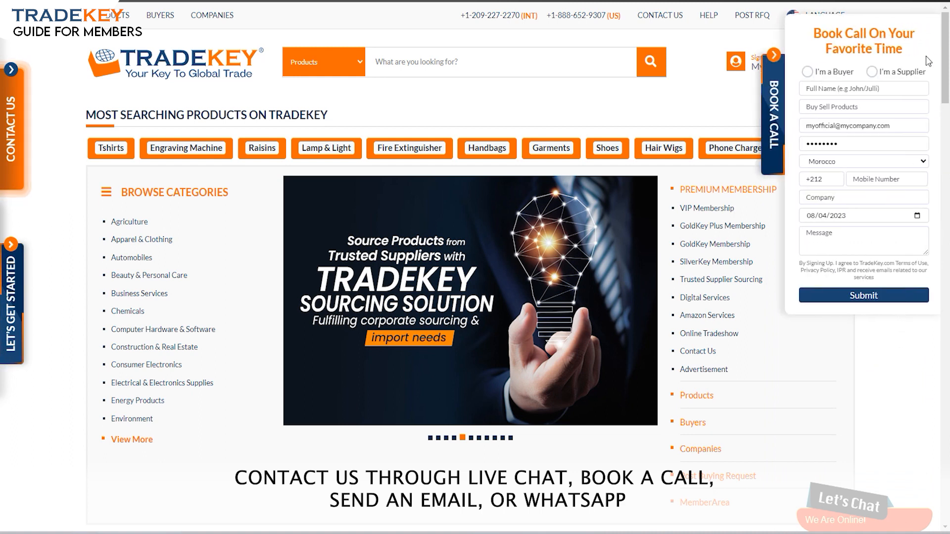